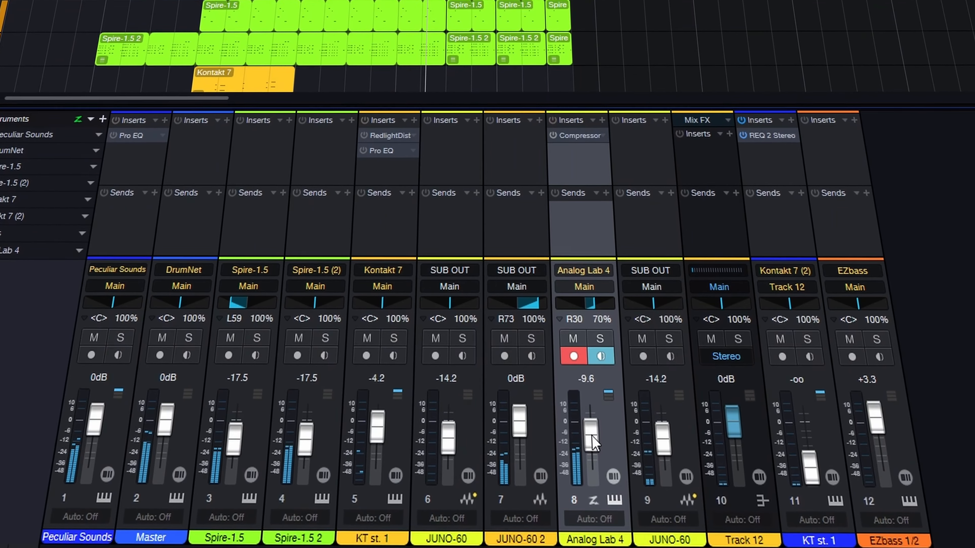
Raise the Analog Lab 4 channel to about -8.2 dB and add a sidechain send to the Pro EQ on KT st. 1.
left_click_drag(585, 451, 586, 448)
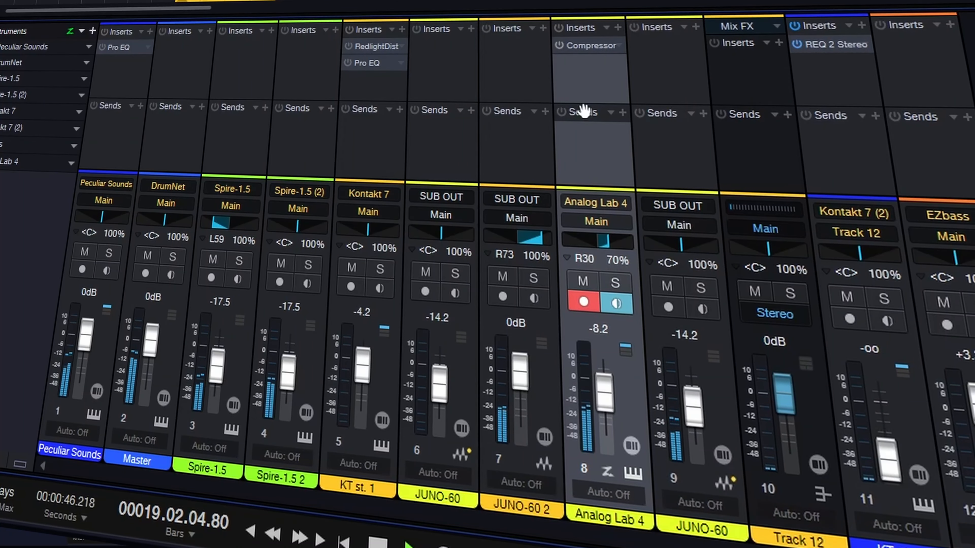
left_click(621, 111)
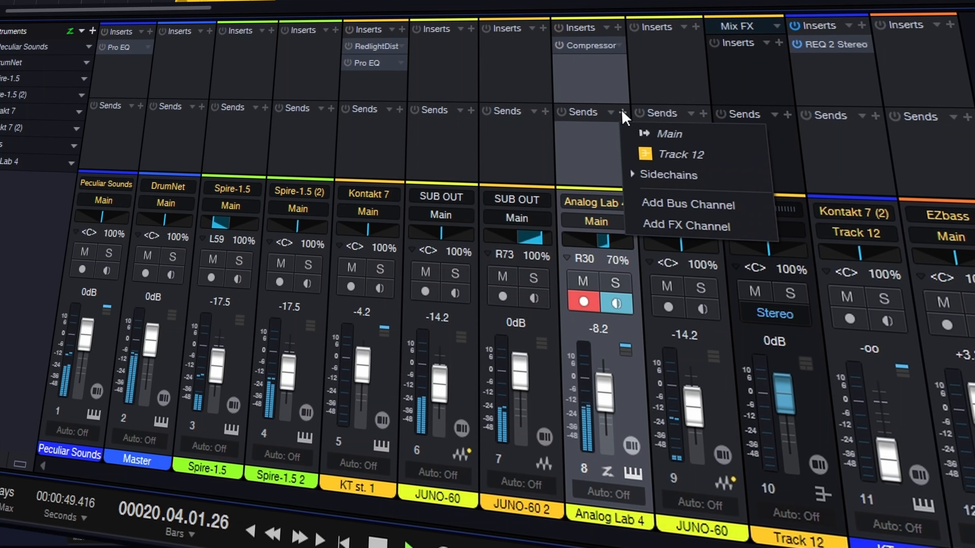
left_click(649, 177)
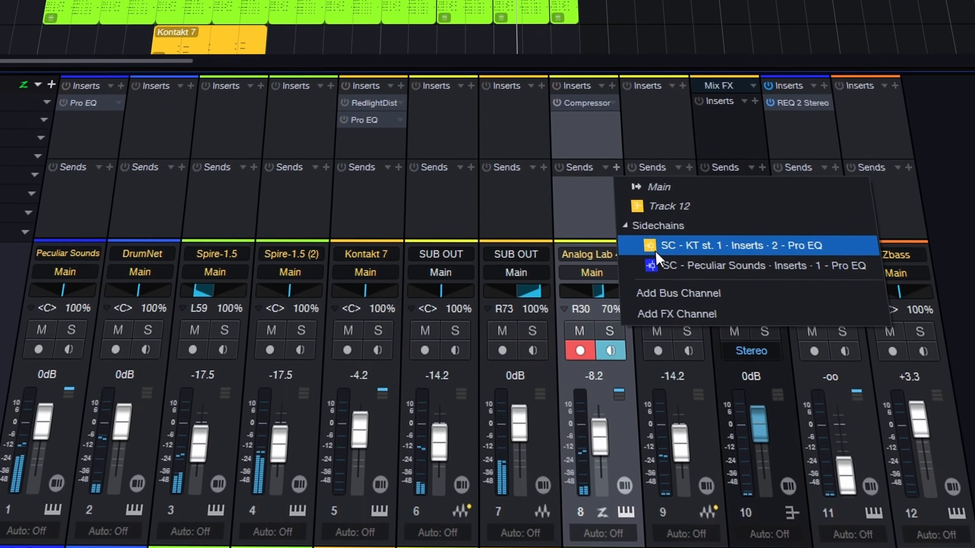
left_click(664, 199)
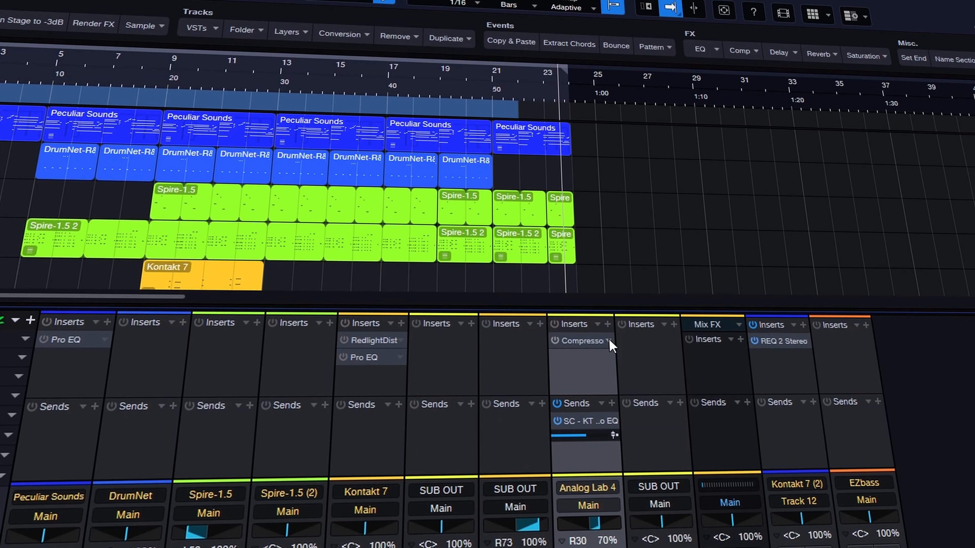
left_click(609, 275)
left_click(610, 341)
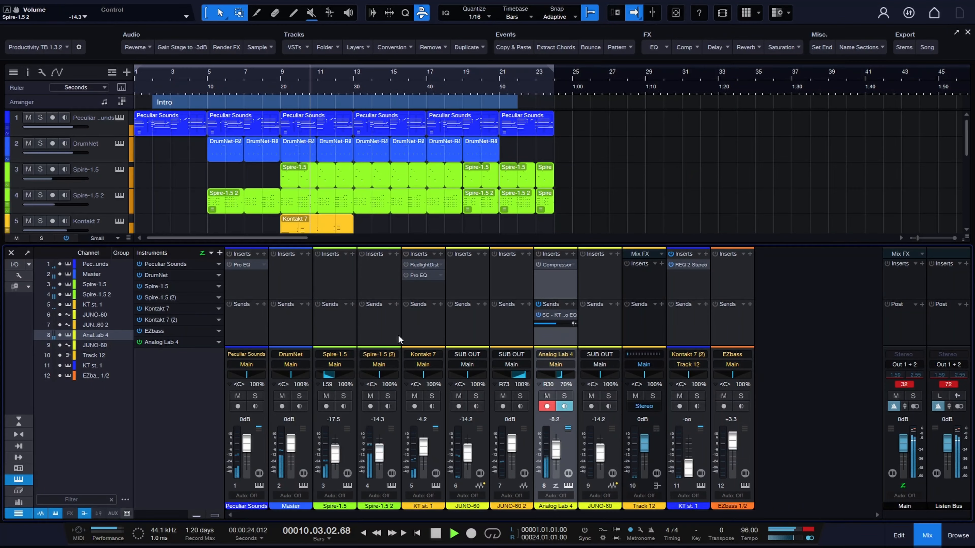
Set channel levels to about -8.5 dB for Spire-1.5 2, -5.3 dB for KT st. 1, -12.6 dB for JUNO-60 and -2.5 dB for Master.
left_click_drag(397, 338, 405, 300)
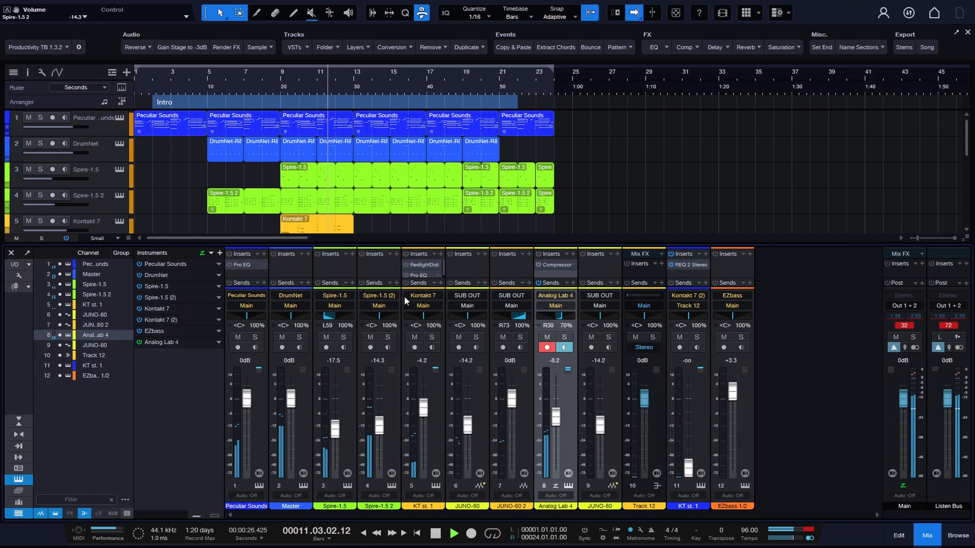
left_click_drag(385, 425, 384, 420)
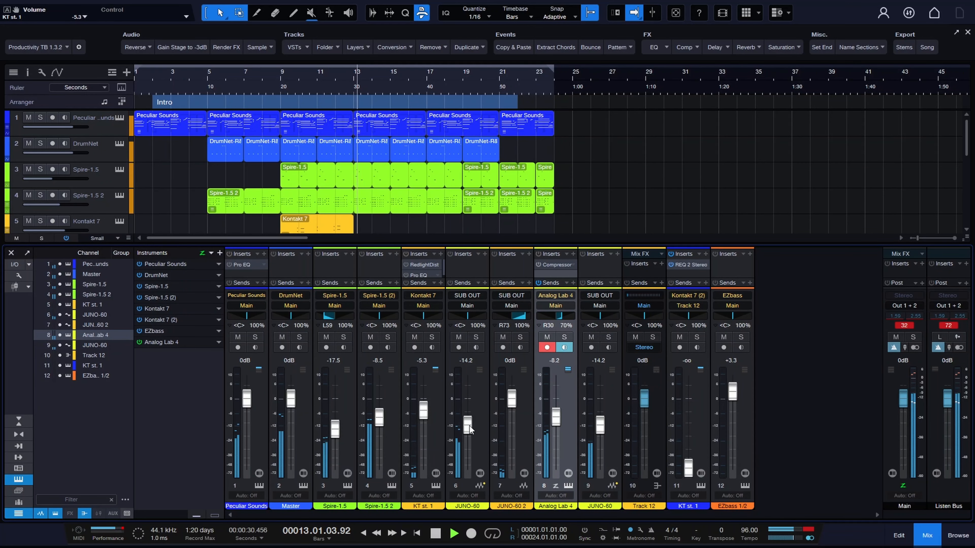
left_click_drag(469, 425, 469, 418)
left_click(479, 395)
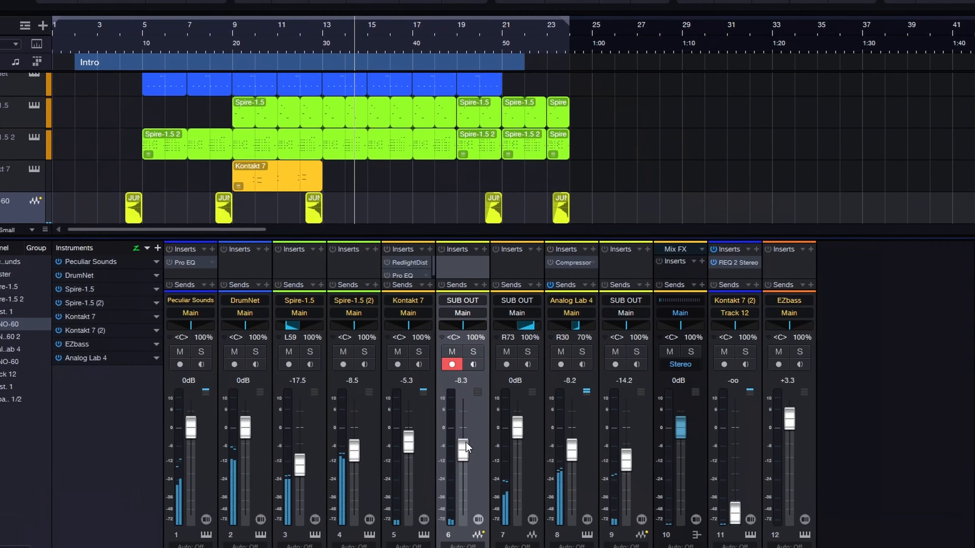
left_click_drag(468, 418, 468, 424)
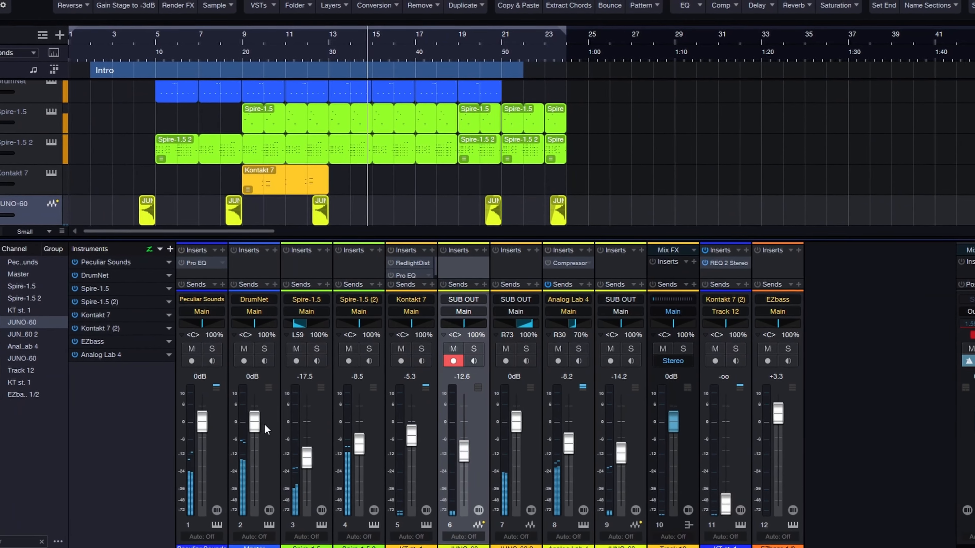
left_click_drag(261, 422, 261, 430)
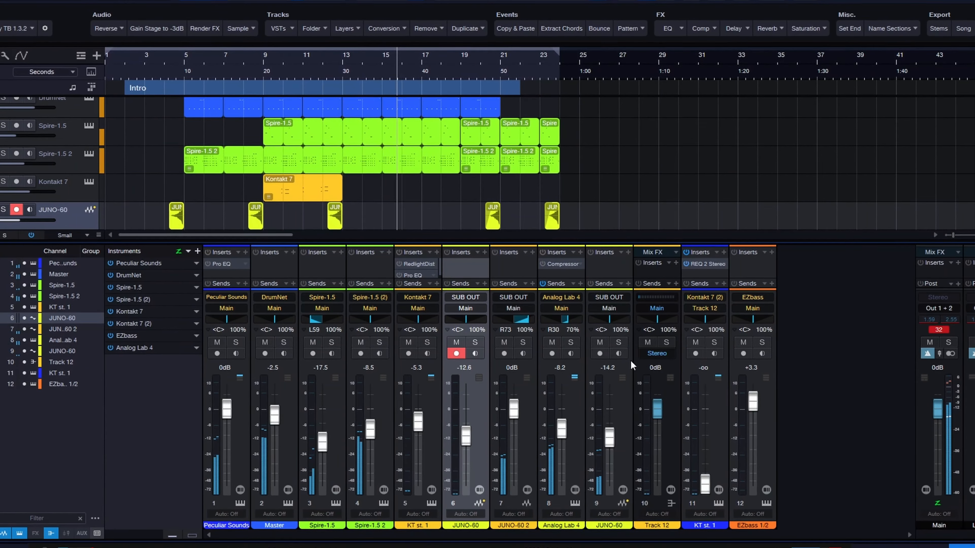
Bring up the Analog Lab 4 channel's panner in the mixer and switch its pan mode to Dual.
key("F3")
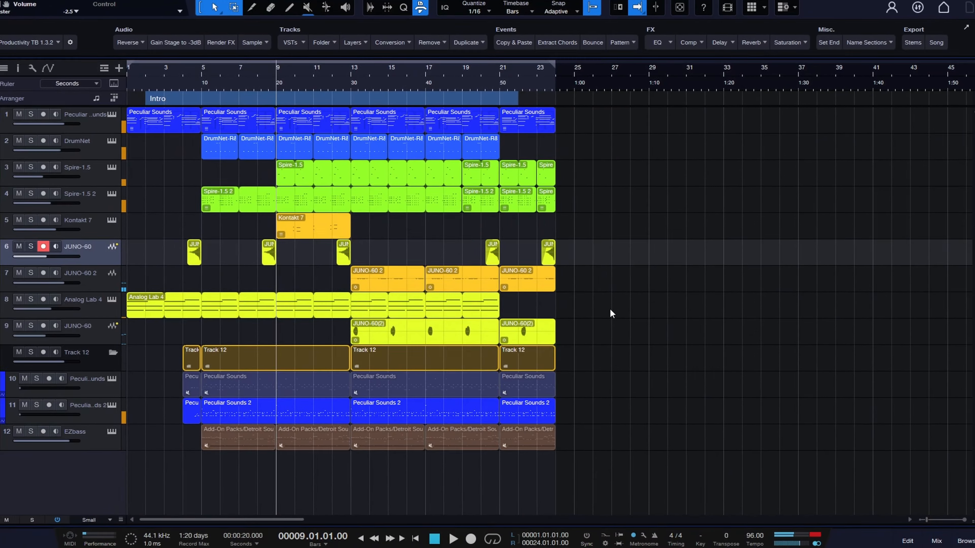
key("F3")
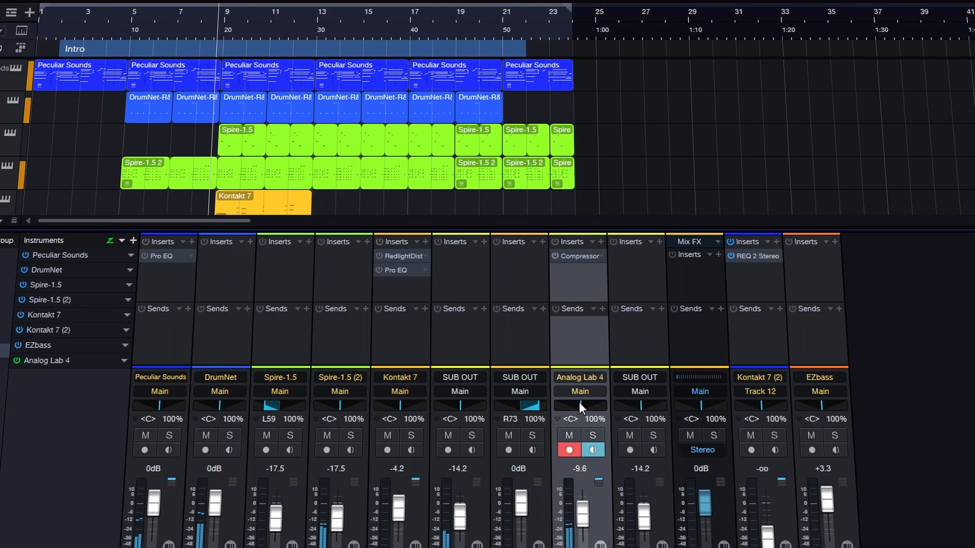
left_click(557, 375)
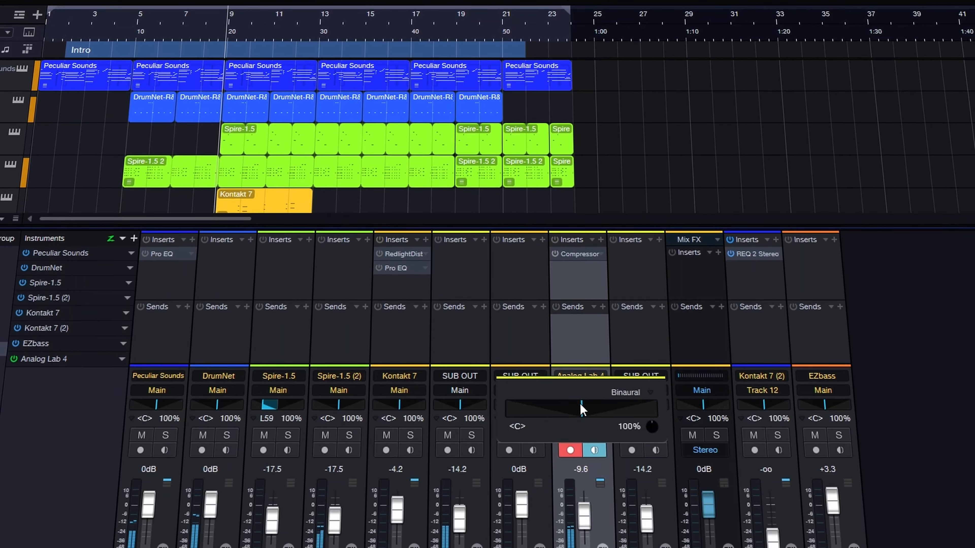
left_click(630, 392)
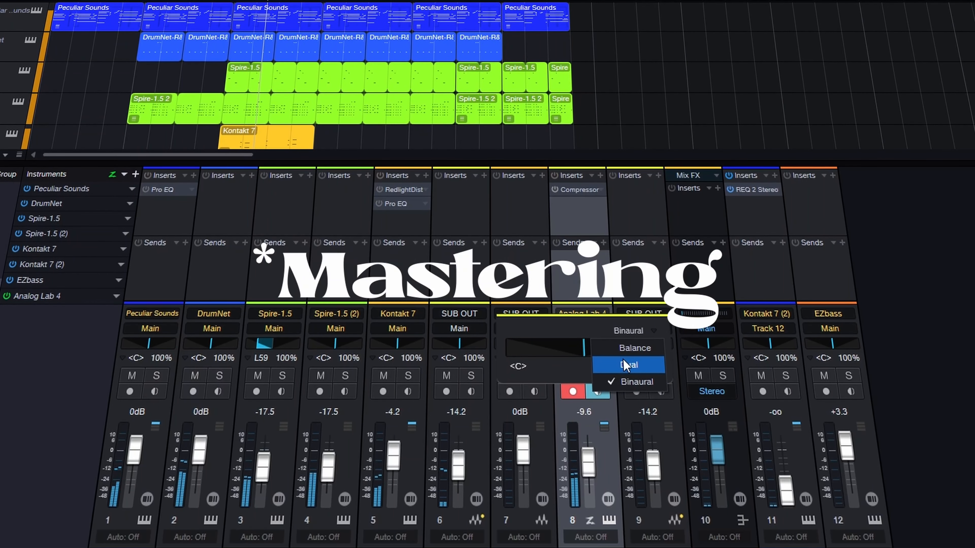
left_click(624, 362)
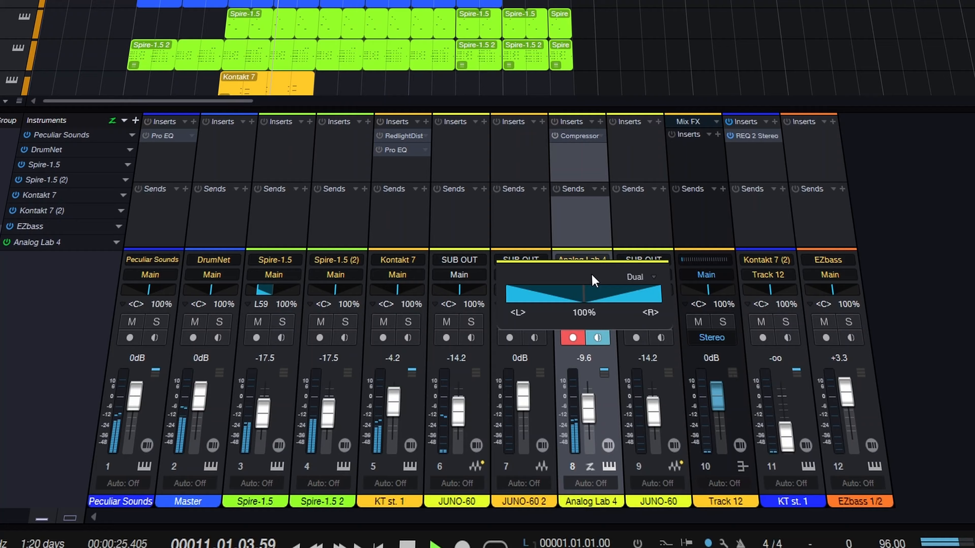
Adjust the Analog Lab 4 dual panner, trying the right side at R73 and setting the left side to L40 with full right.
left_click(593, 328)
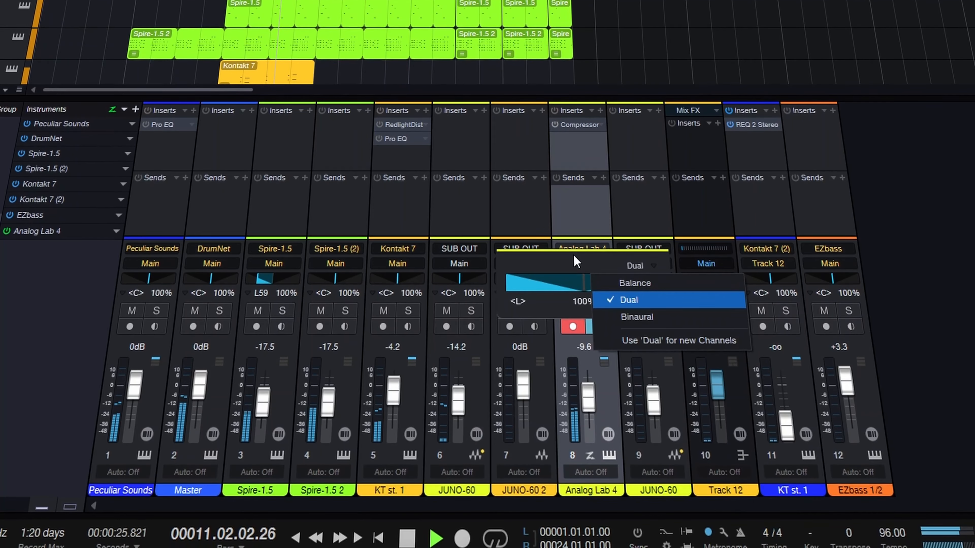
left_click(580, 256)
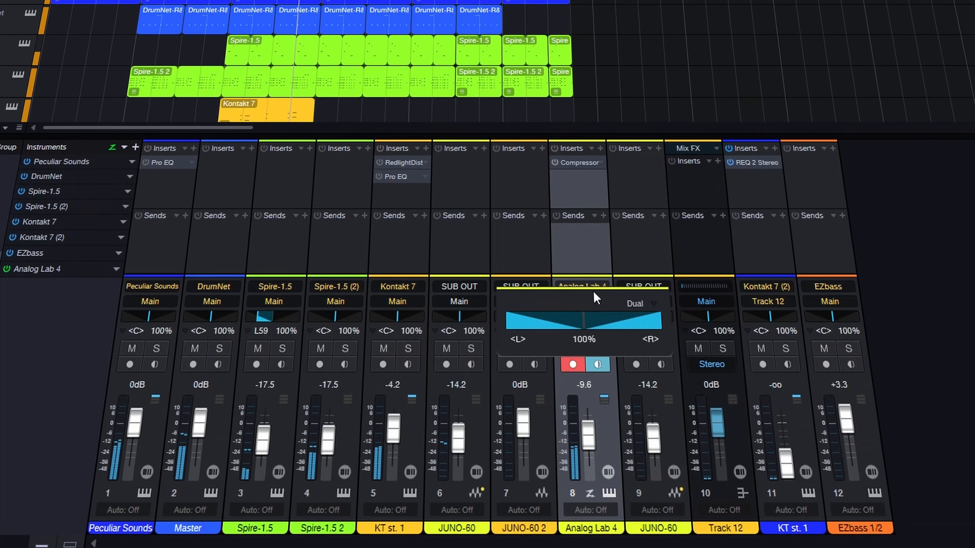
left_click_drag(594, 292, 755, 89)
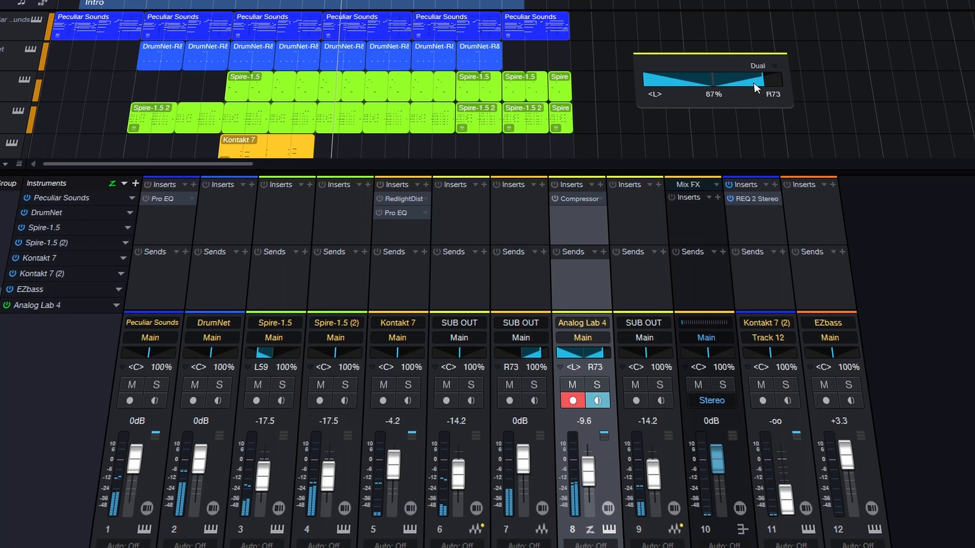
left_click_drag(666, 87, 689, 87)
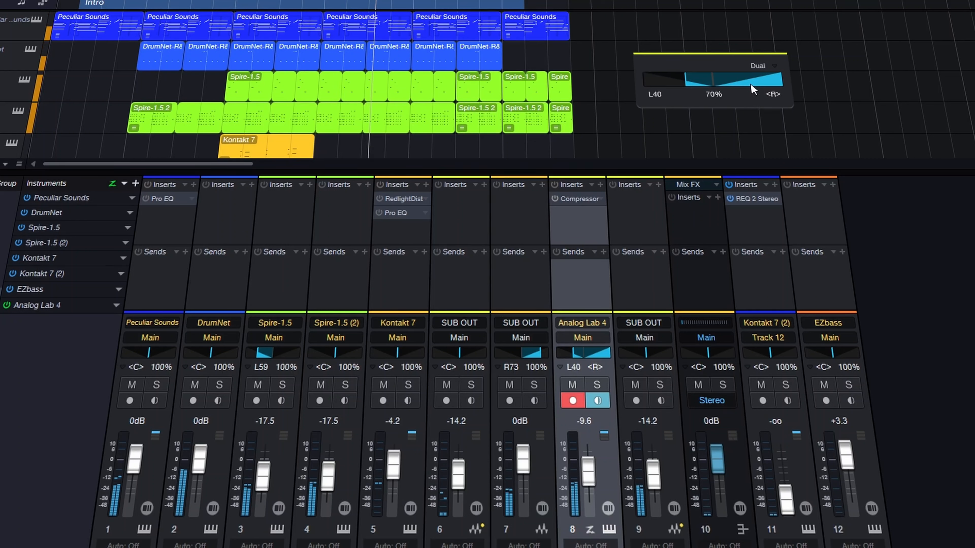
Switch the Analog Lab 4 panner to Binaural and raise the channel's fader slightly.
left_click(762, 65)
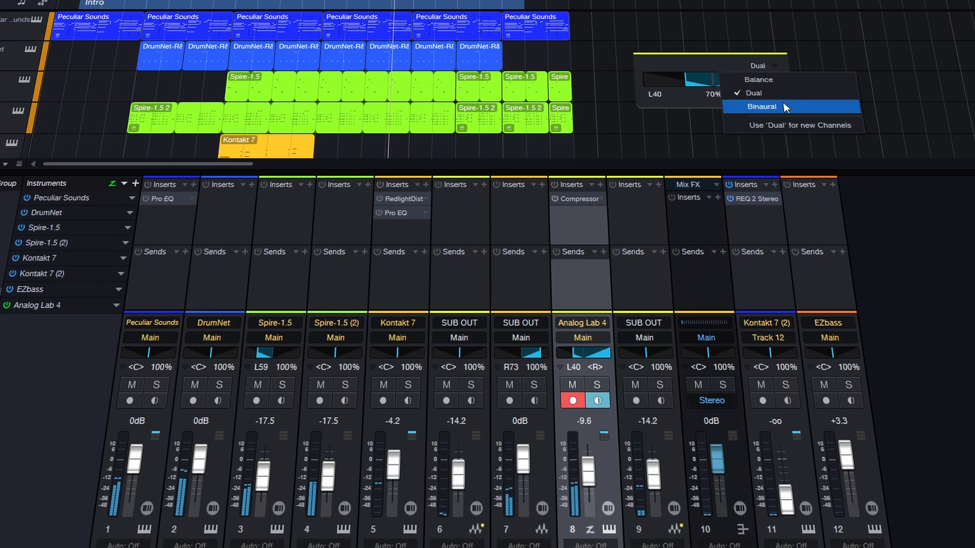
left_click(788, 104)
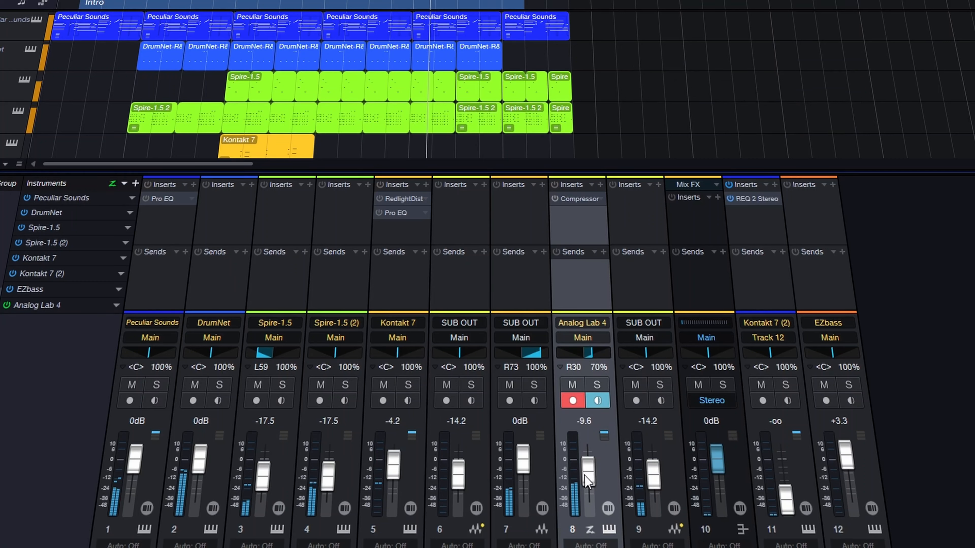
left_click_drag(584, 476, 591, 472)
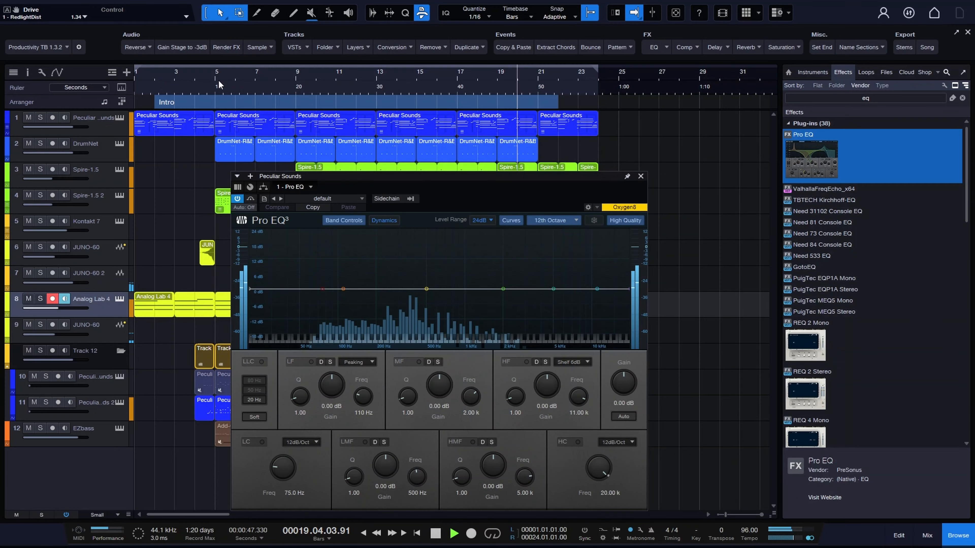
Set the RedlightDist Drive on KT st. 1 to about 2.88 and adjust its Mix during playback.
left_click(219, 84)
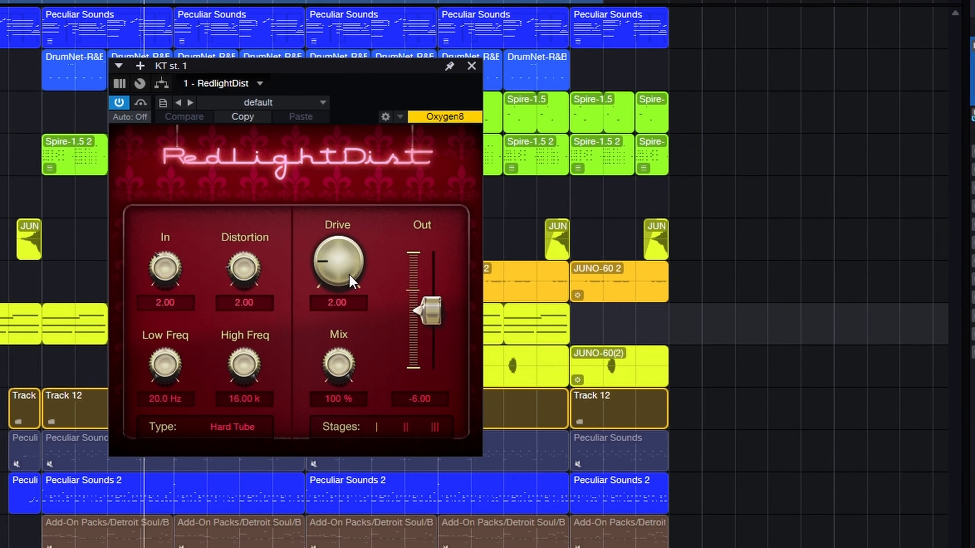
mouse_move(344, 272)
left_mouse_down()
mouse_move(338, 236)
mouse_move(335, 254)
left_mouse_up()
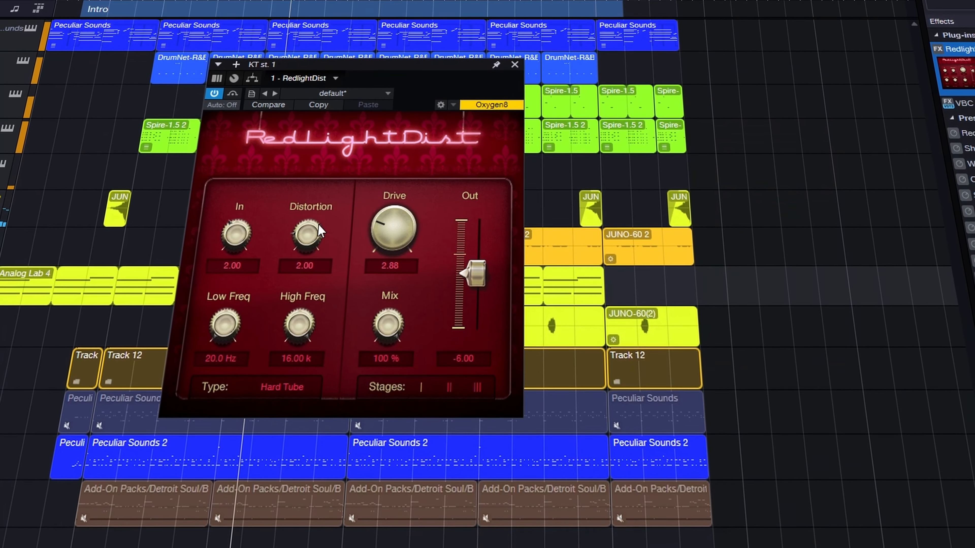
left_click_drag(414, 224, 481, 265)
left_click_drag(402, 323, 405, 332)
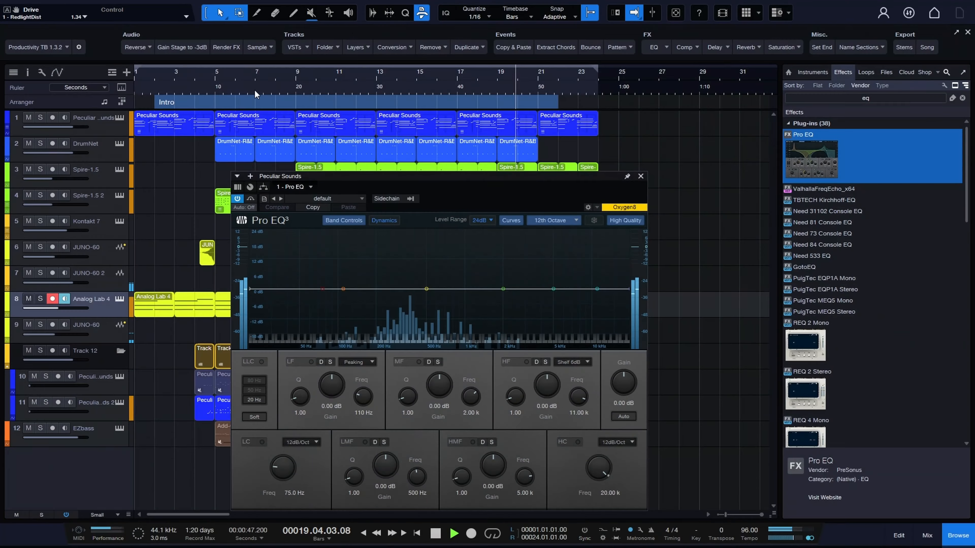
Move the playback position to bar 6 to audition the song with the Peculiar Sounds Pro EQ open.
left_click(217, 83)
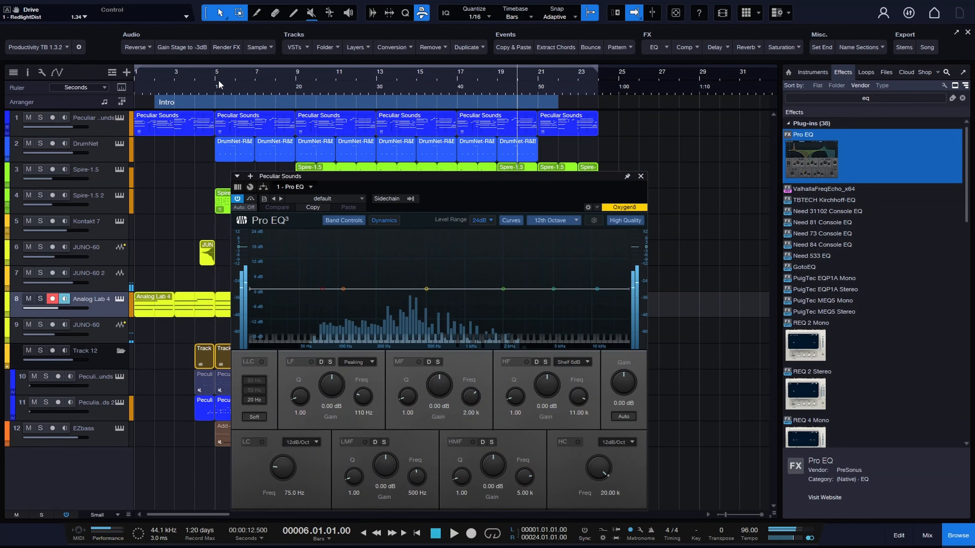
left_click_drag(500, 182, 516, 170)
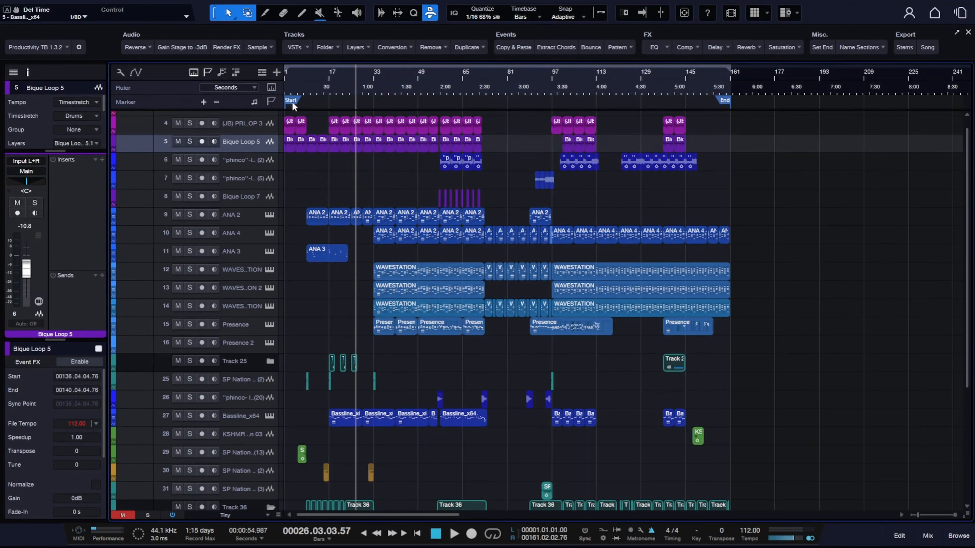
Examine the song's options for updating the mastering file and adding the song to a mastering project.
left_click(48, 17)
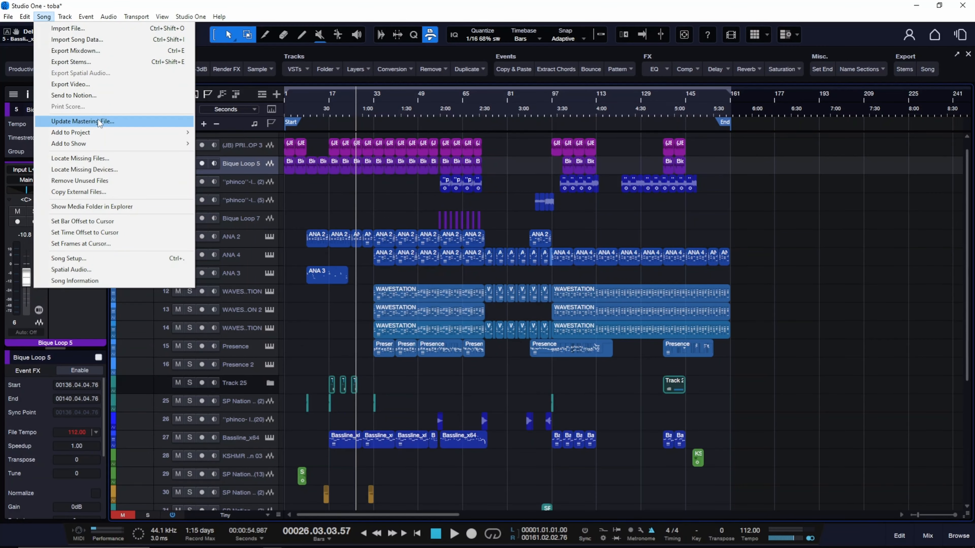
left_click(686, 220)
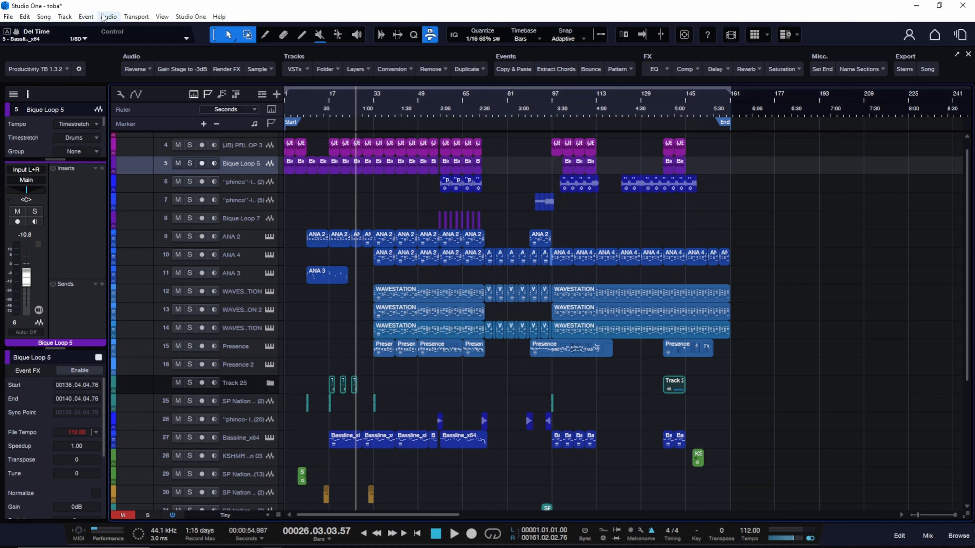
left_click(43, 17)
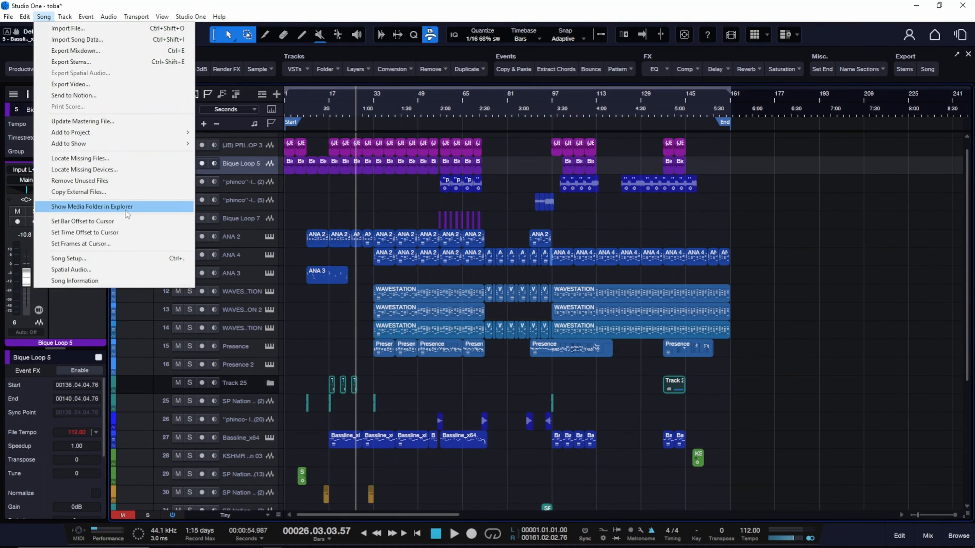
mouse_move(131, 136)
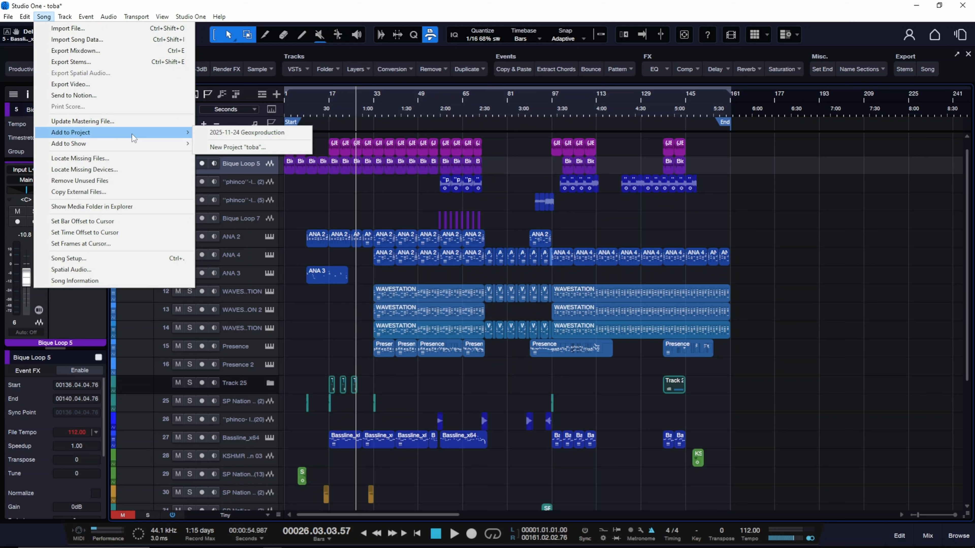
key("Escape")
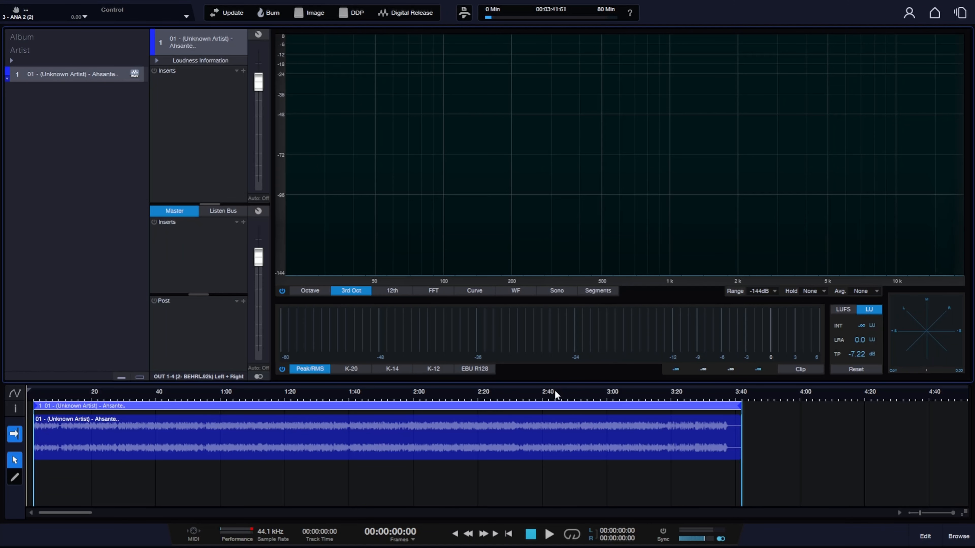
left_click(546, 485)
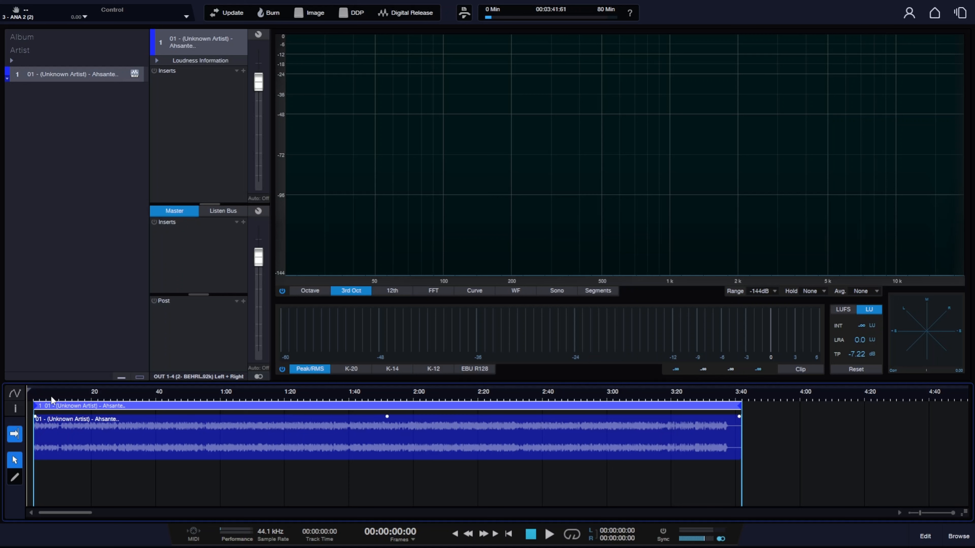
left_click_drag(414, 394, 288, 399)
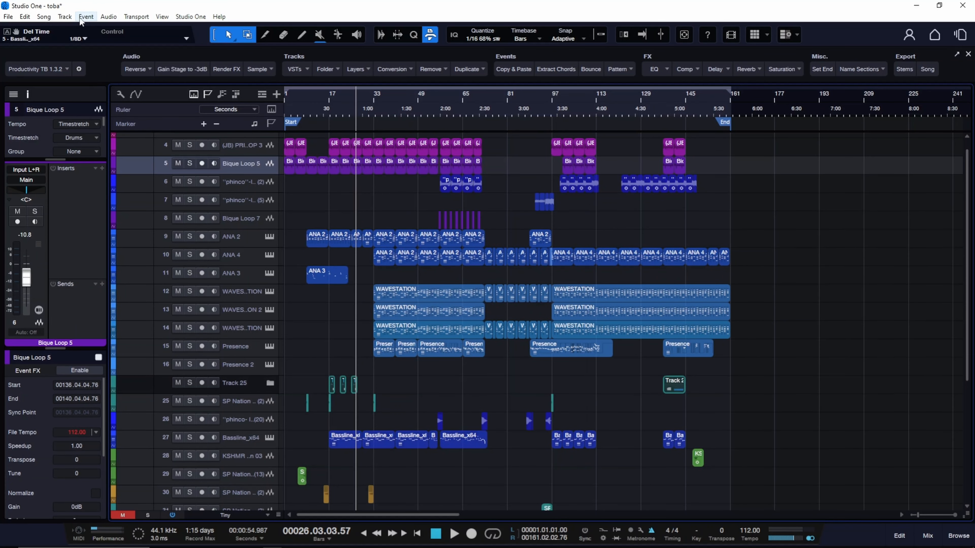
Update the song's mastering file and move the playback position on the mastering project's timeline.
left_click(47, 17)
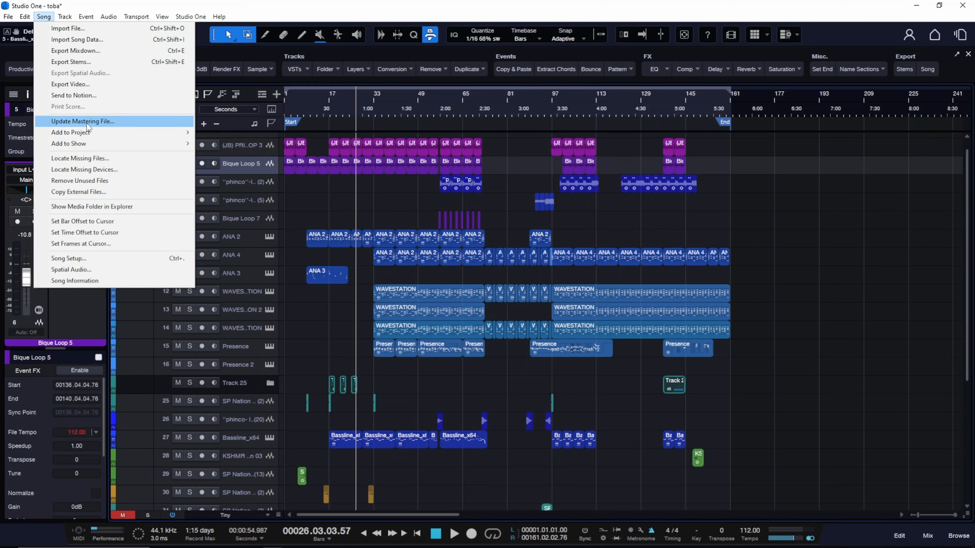
left_click(87, 121)
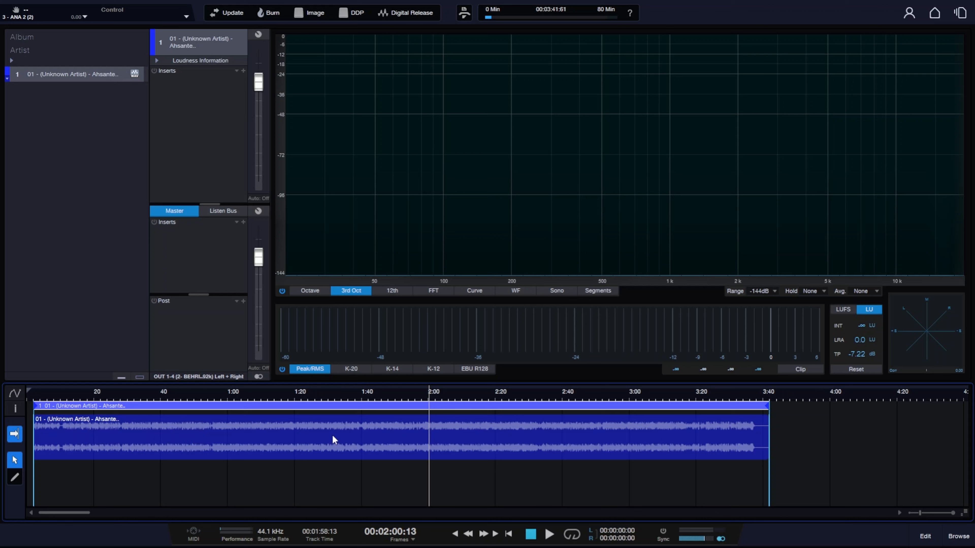
left_click(364, 392)
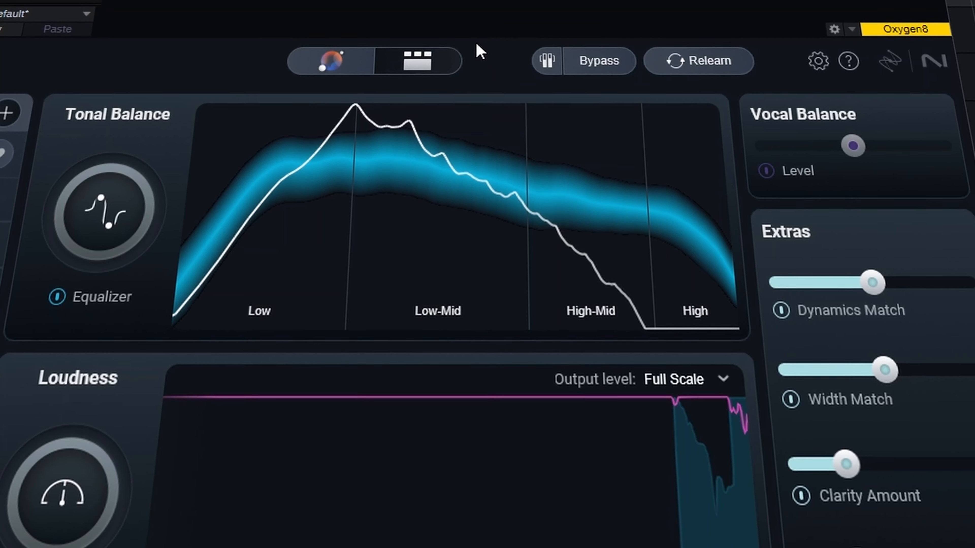
Switch Ozone 12 to its detailed module view and examine the Clarity and Imager modules.
left_click(440, 66)
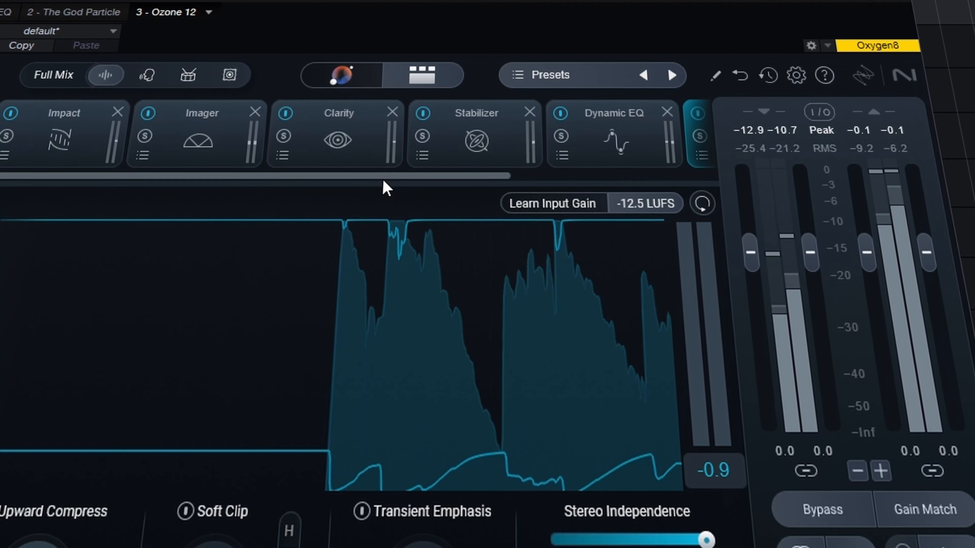
left_click(344, 148)
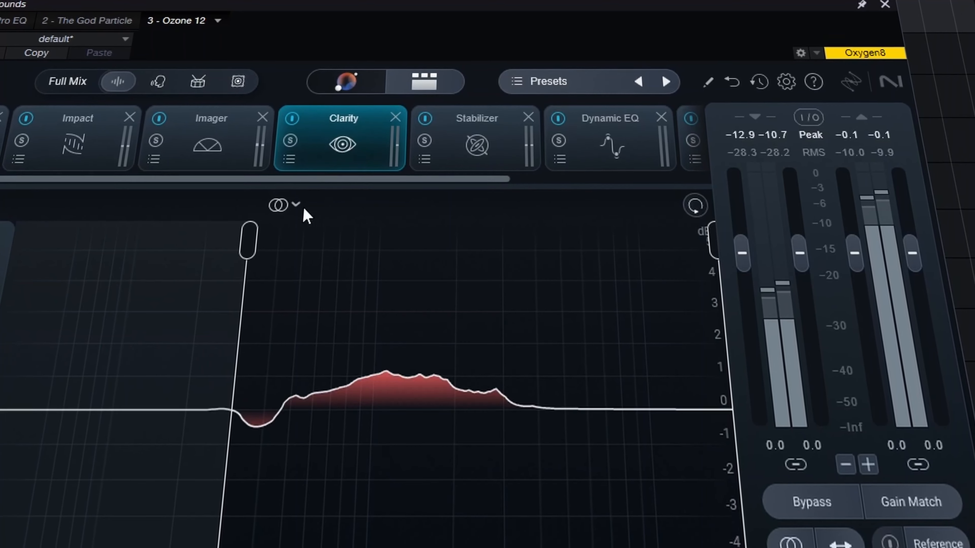
left_click(211, 144)
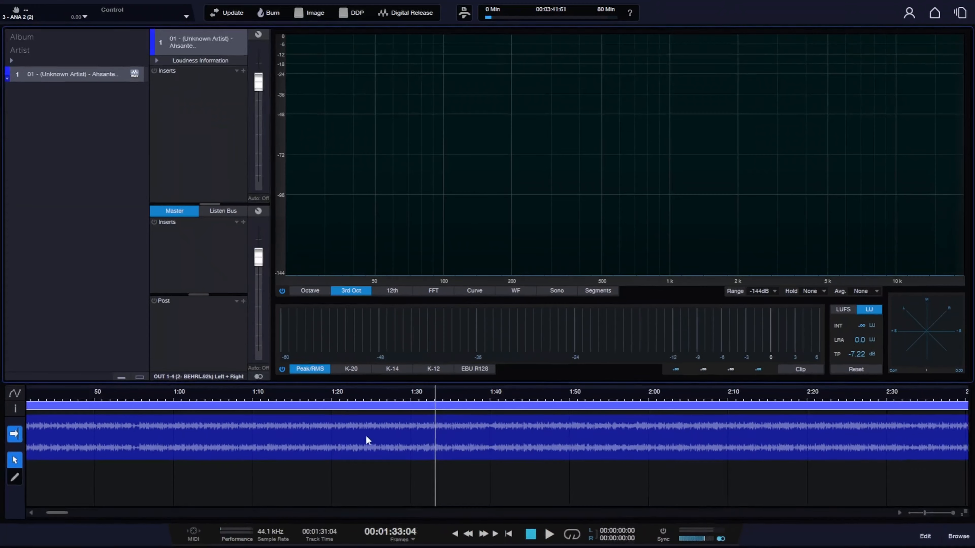
Examine the album's metadata fields and open the artwork file browser, closing it without choosing an image.
left_click(364, 440)
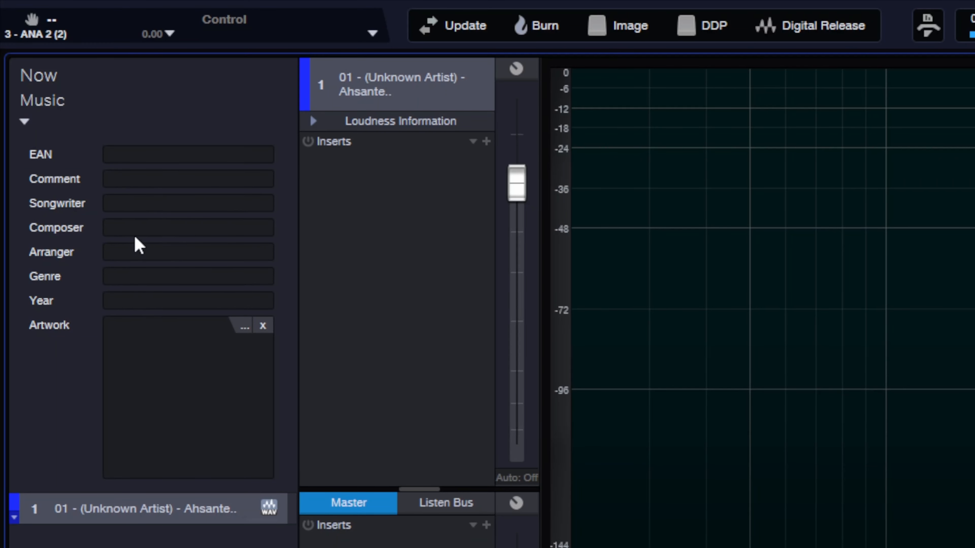
left_click(238, 328)
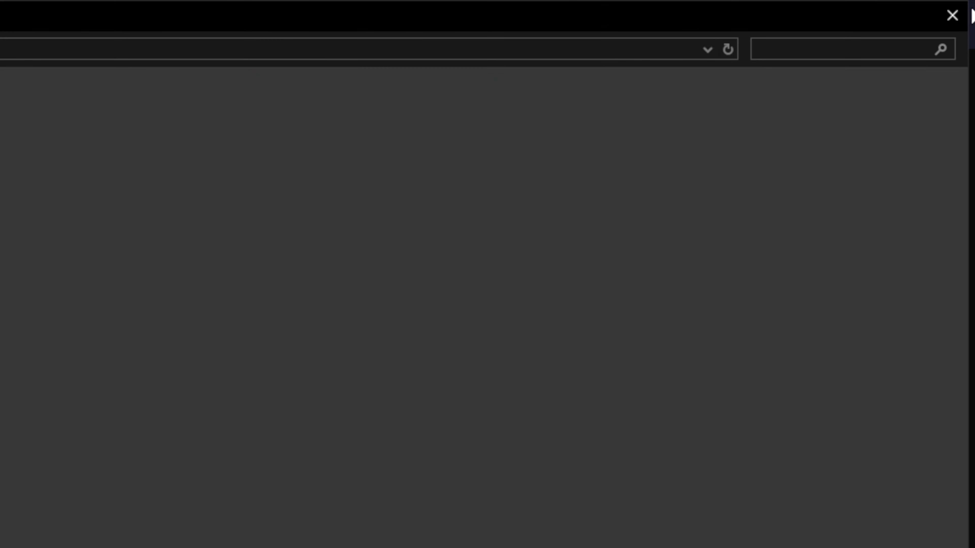
left_click(952, 13)
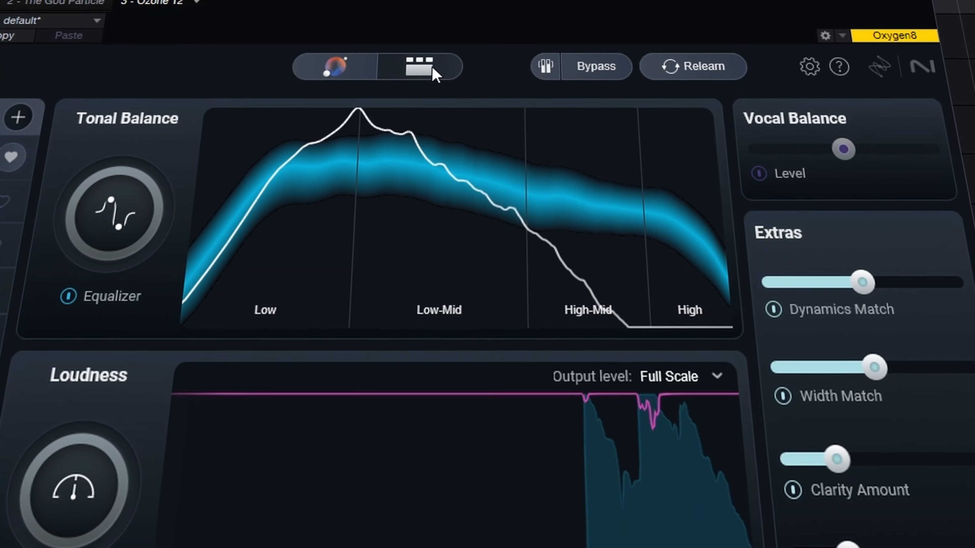
Return to Ozone 12's module chain and inspect the Clarity module followed by the Imager.
left_click(437, 67)
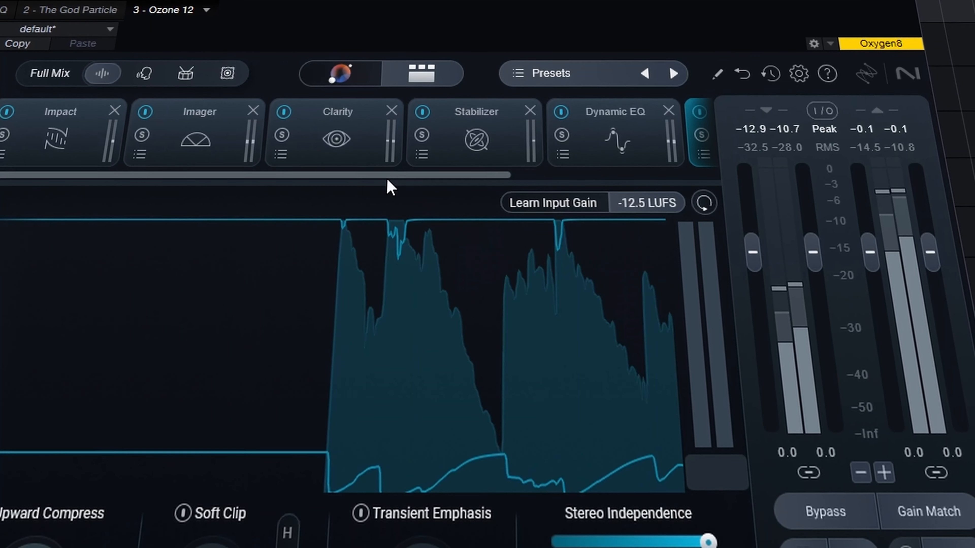
left_click(342, 146)
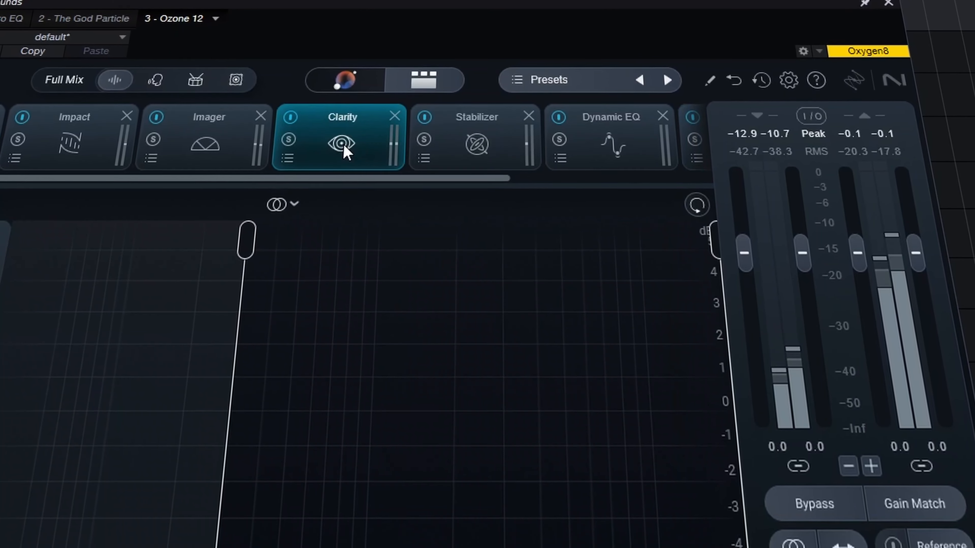
left_click(210, 142)
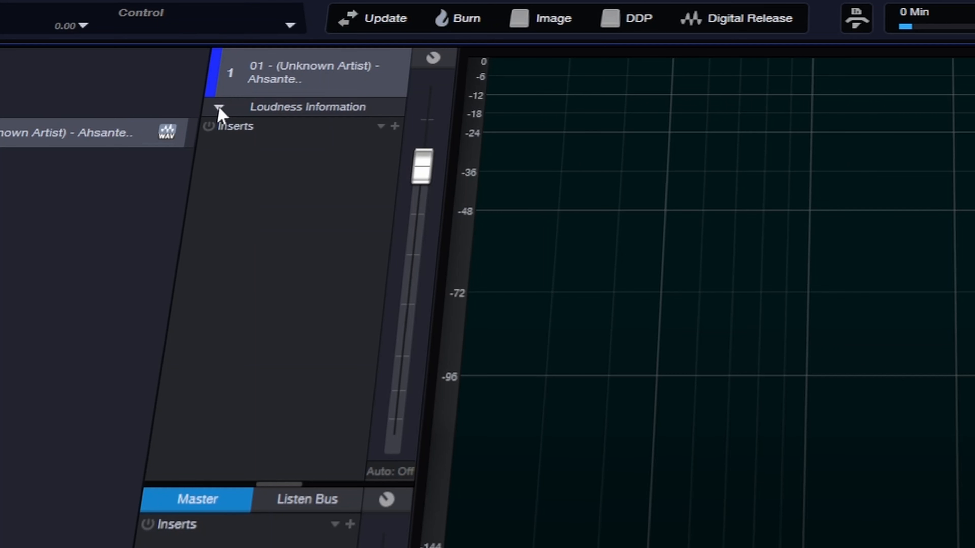
Examine the mastering track's Pre FX loudness information and collapse it.
left_click(147, 54)
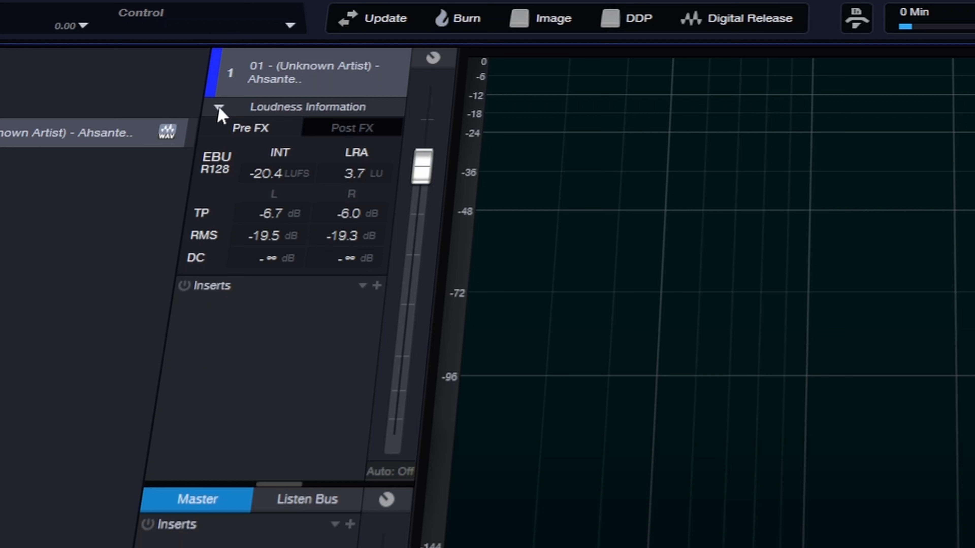
left_click(218, 107)
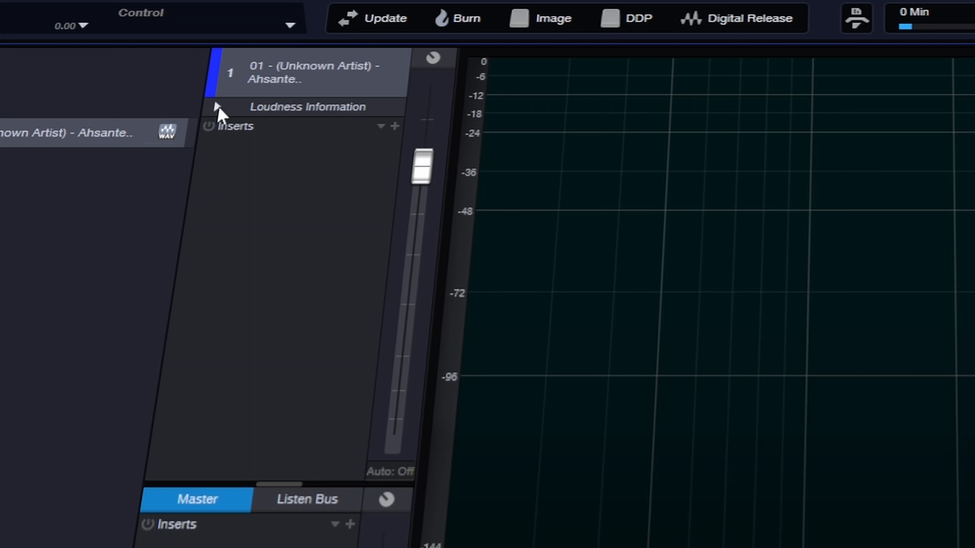
Load the Mastering FX chain "Geox Production Mastering Preset 1" into the track's inserts.
left_click(380, 127)
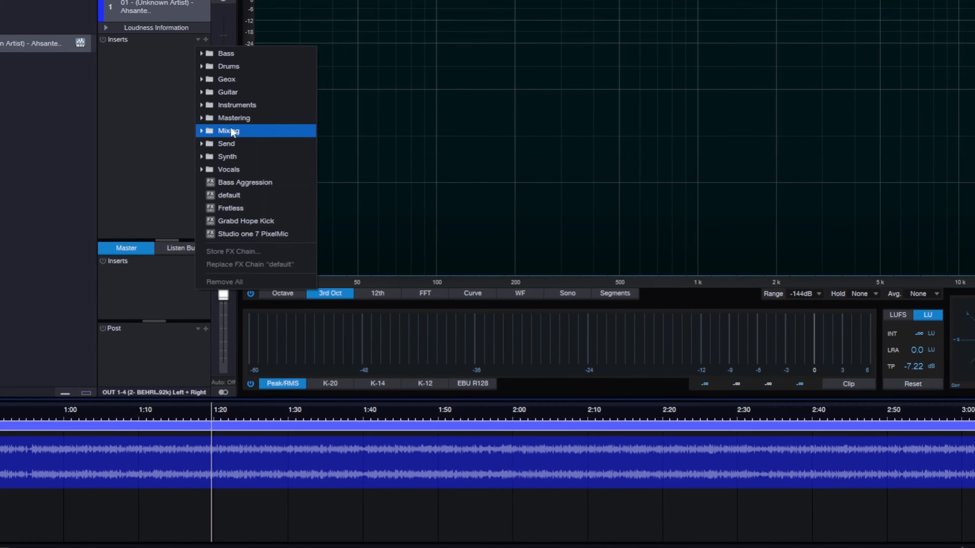
left_click(199, 117)
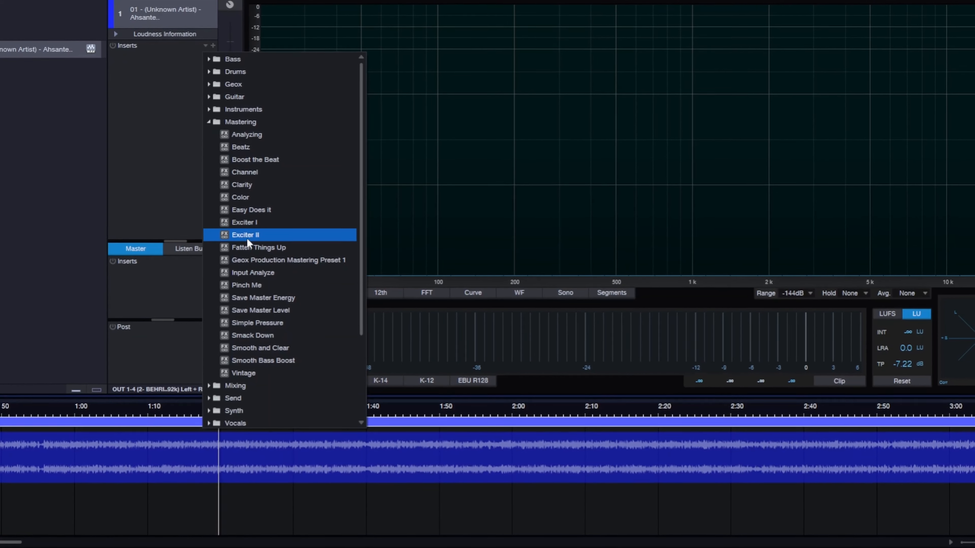
left_click(253, 260)
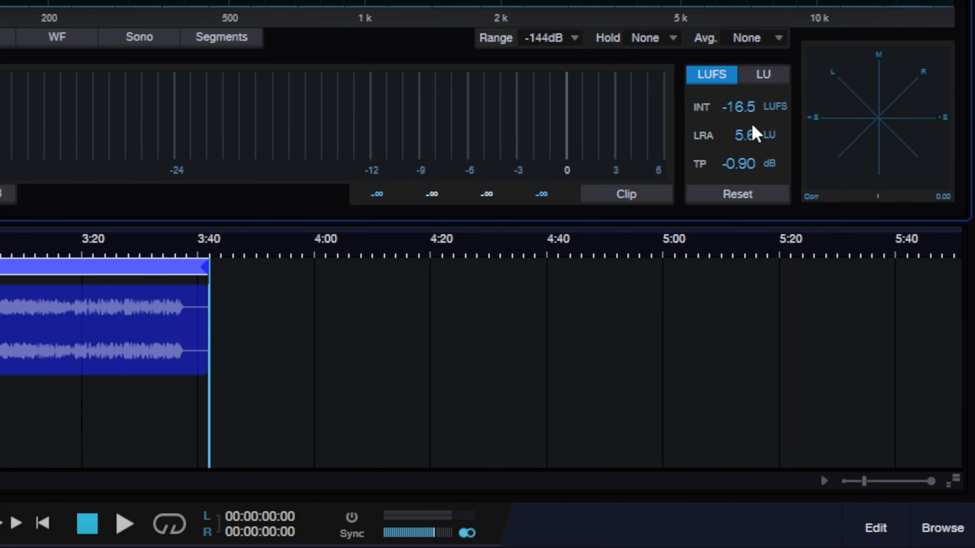
Play the track and read its integrated loudness on the LUFS meter.
key("space")
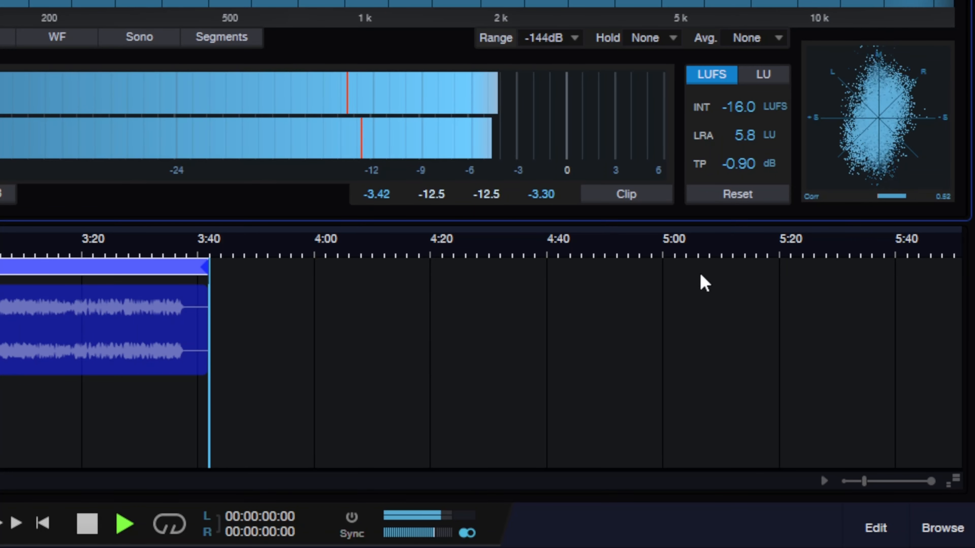
key("space")
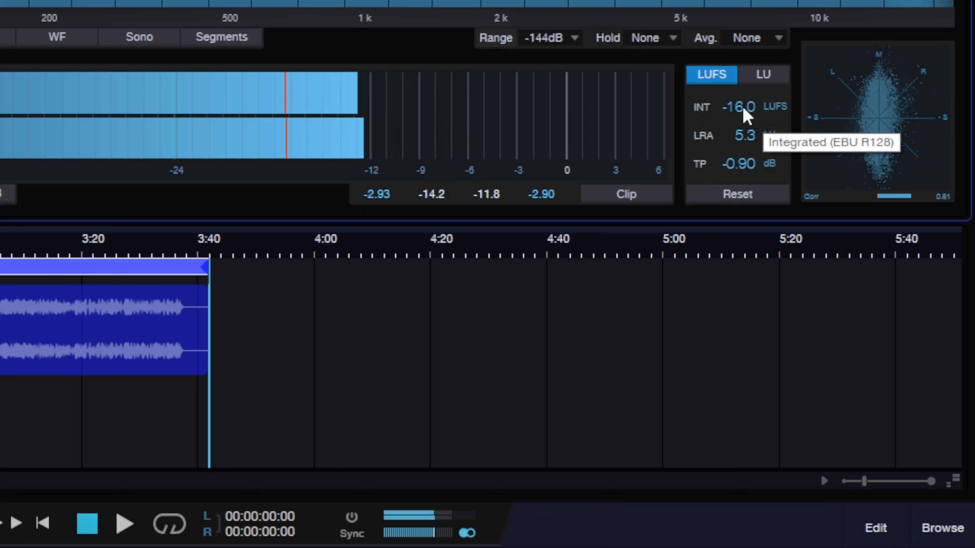
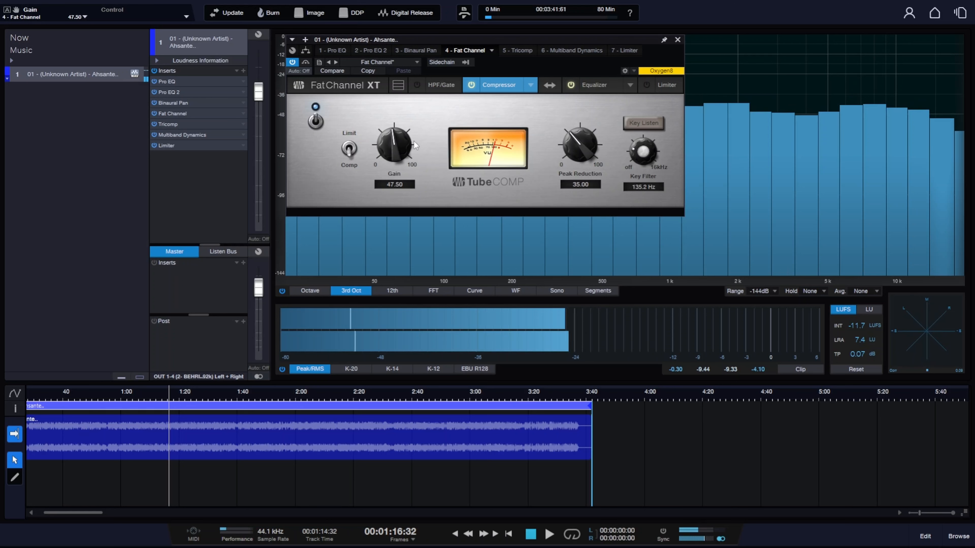
Lower the Gain of the Fat Channel XT TubeComp compressor to 38.50, auditioning the track between adjustments.
left_click_drag(398, 130, 397, 138)
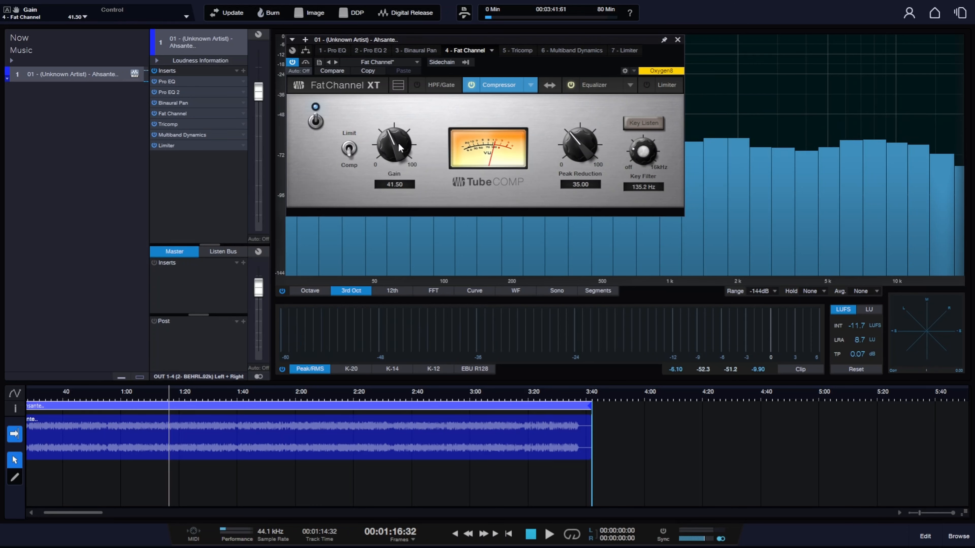
key("space")
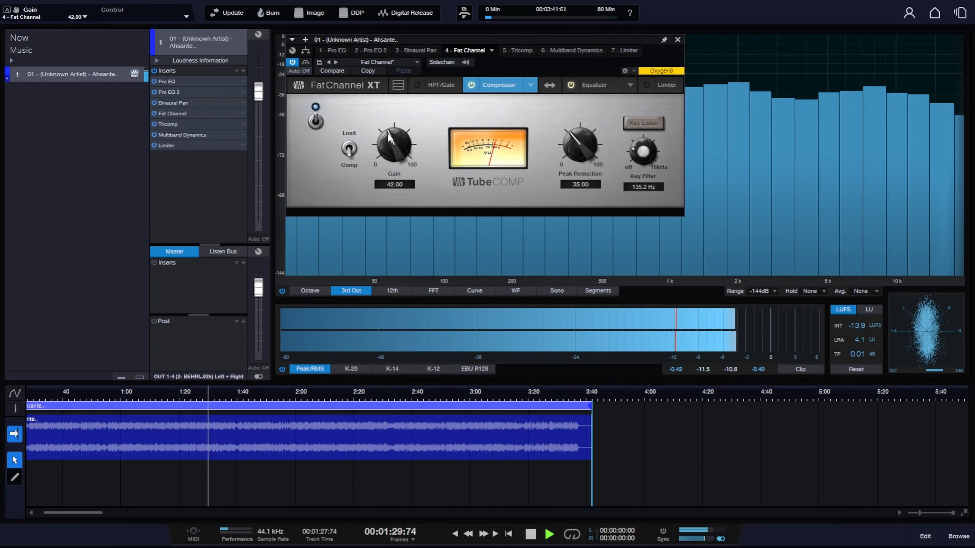
scroll(389, 137, "up", 1)
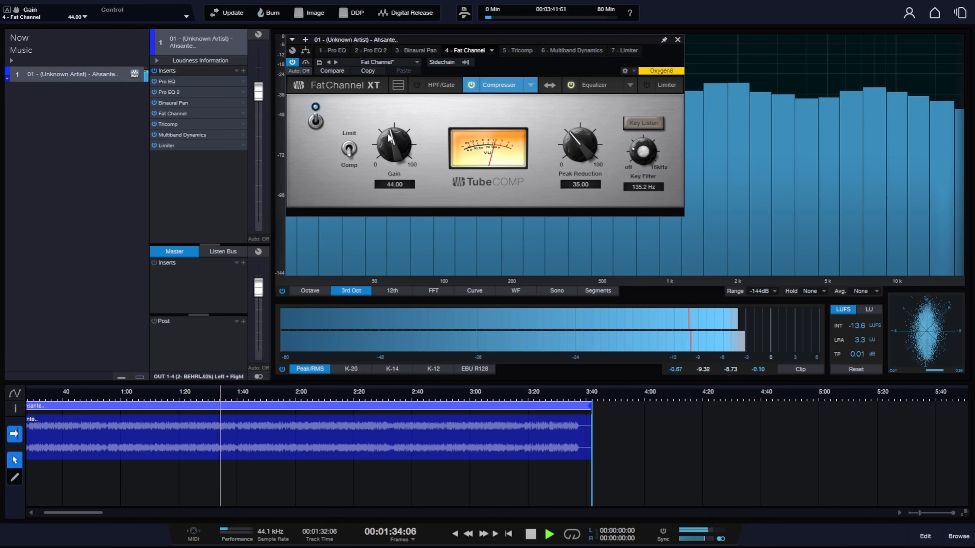
key("space")
scroll(389, 135, "down", 2)
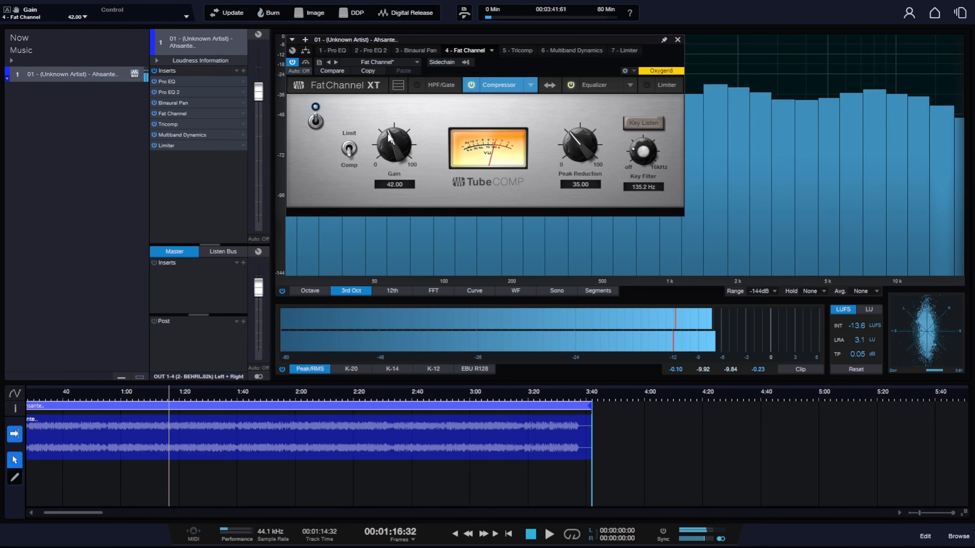
scroll(388, 134, "down", 3)
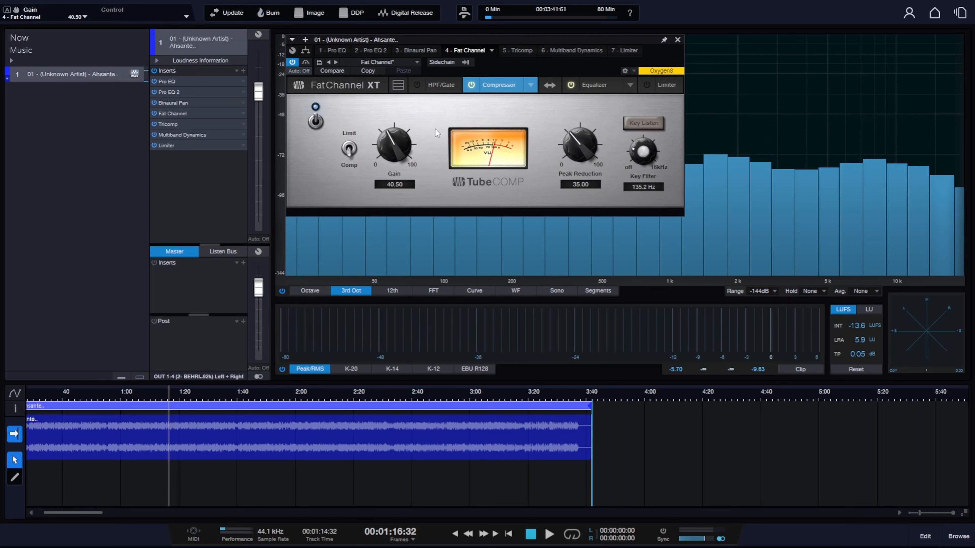
key("space")
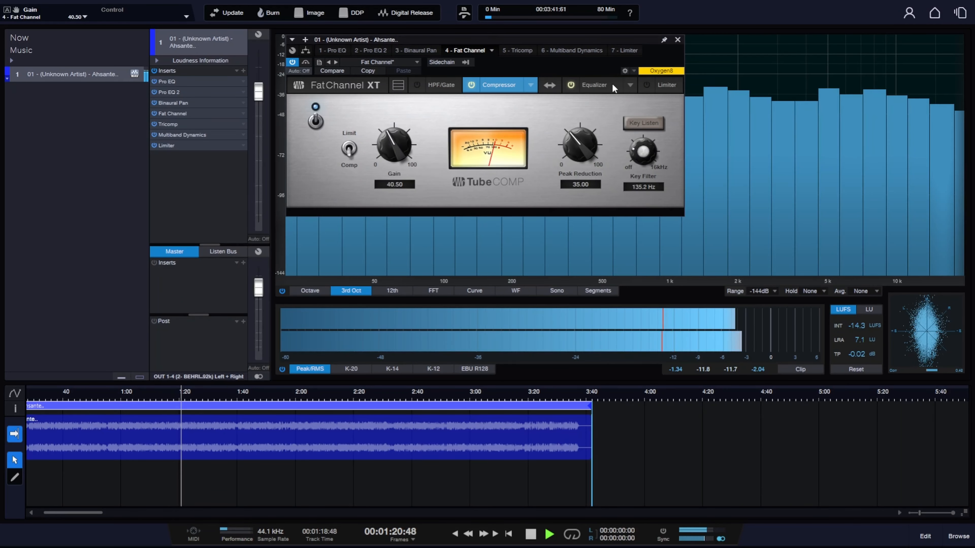
key("space")
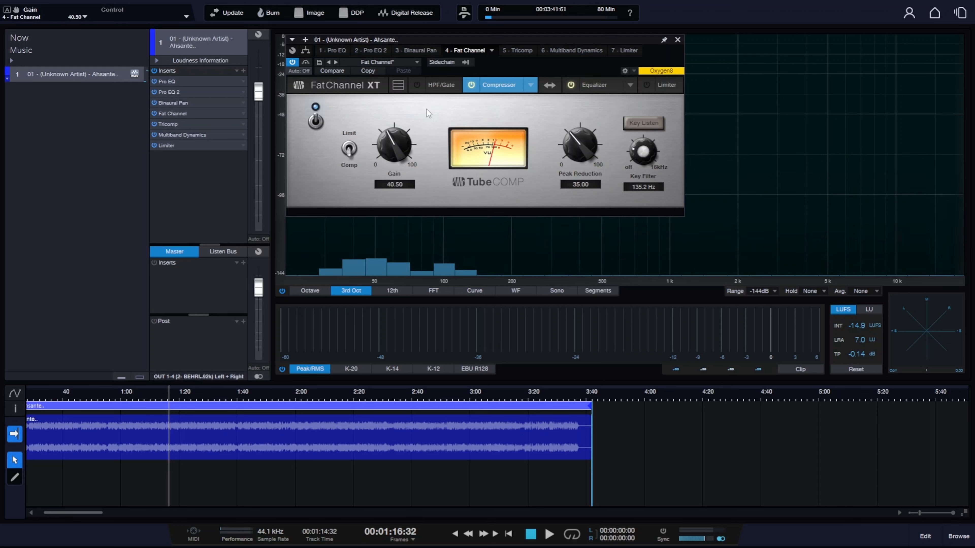
key("space")
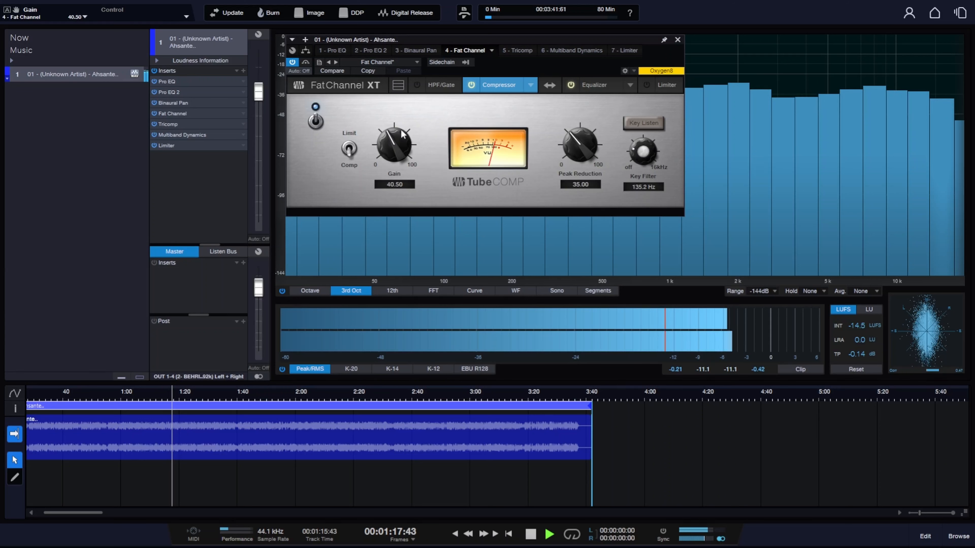
left_click_drag(399, 130, 399, 132)
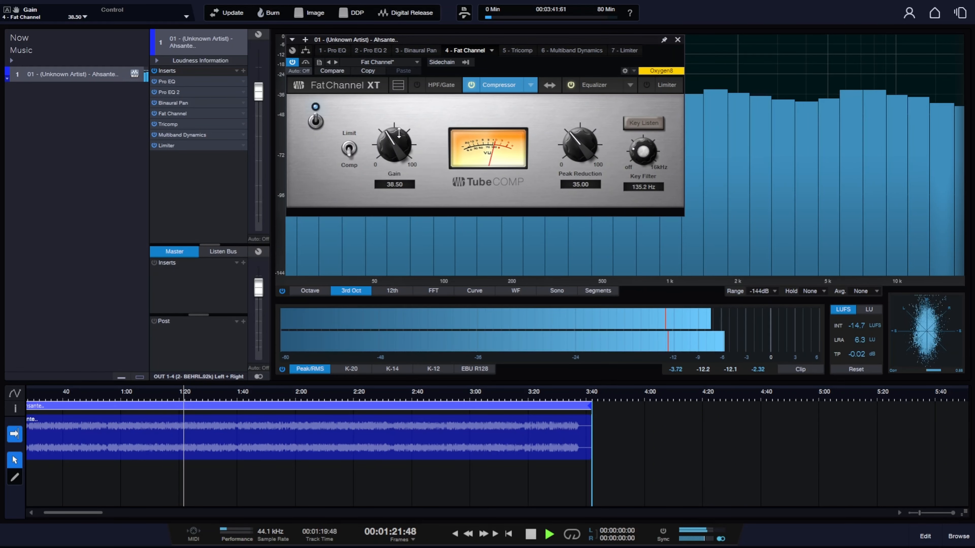
key("space")
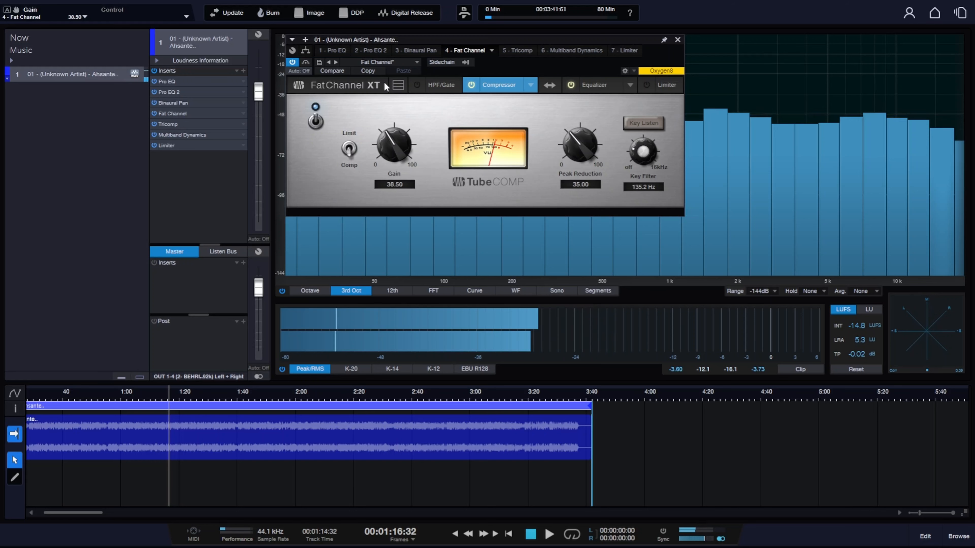
Enable the Soft option of the LLC filter in the track's first Pro EQ and audition the result.
left_click(339, 50)
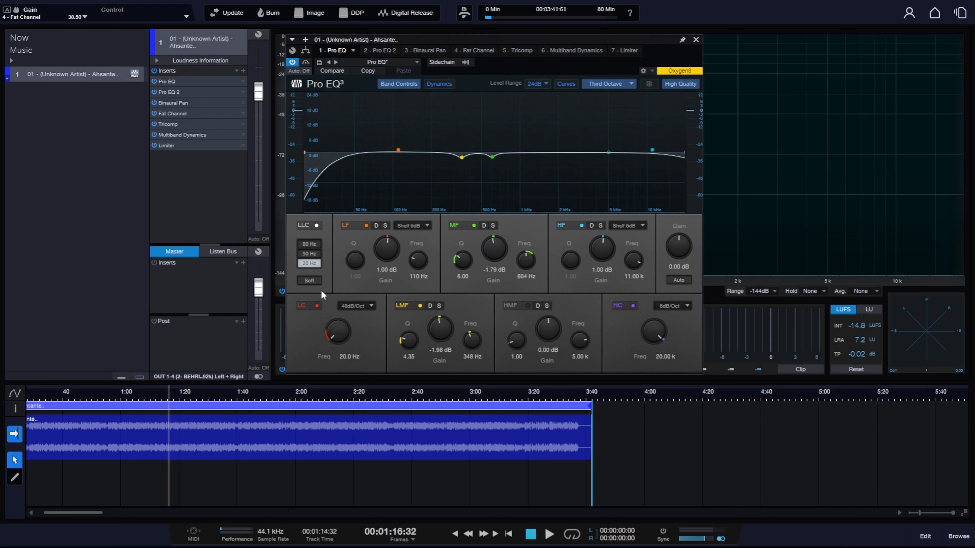
left_click(312, 282)
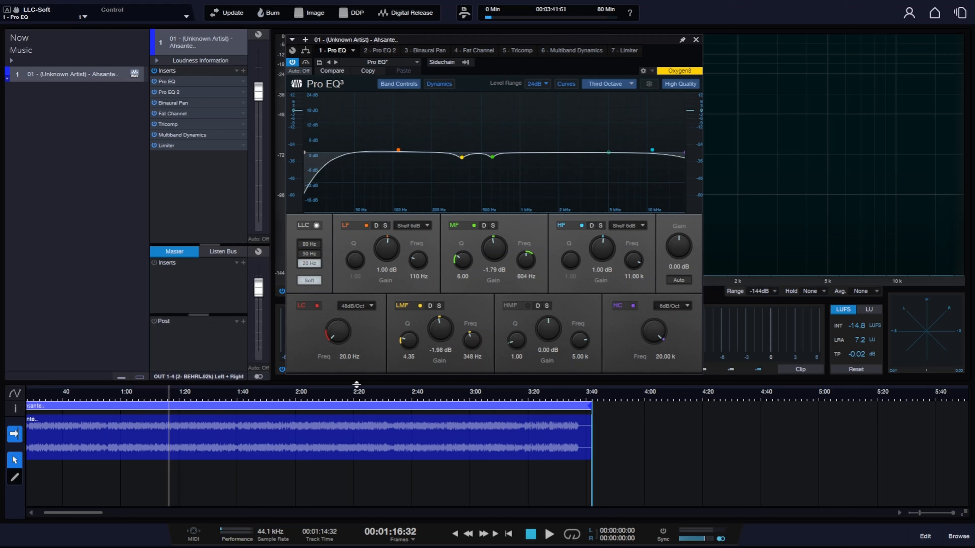
left_click(318, 306)
key("space")
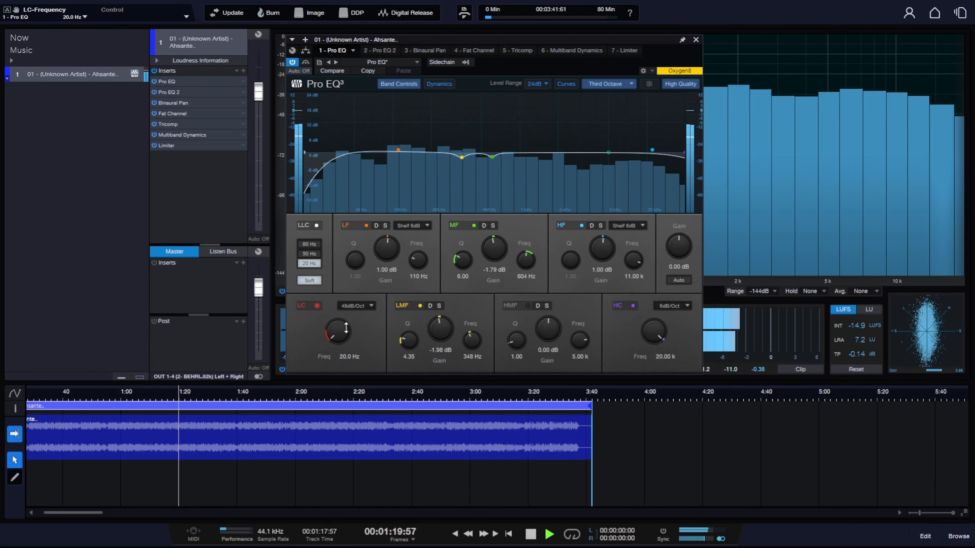
Close the Pro EQ editor and switch the loudness readout to LU while auditioning the track.
key("space")
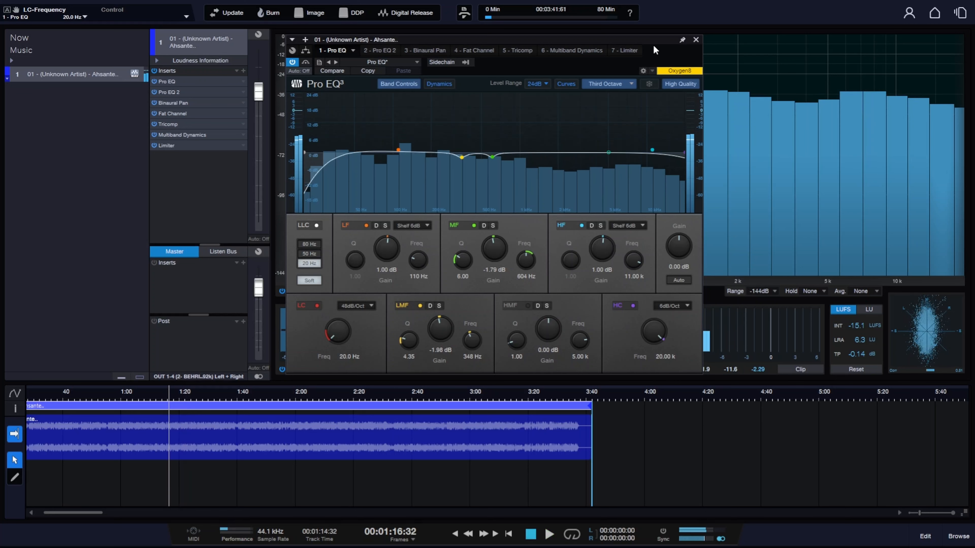
left_click(695, 39)
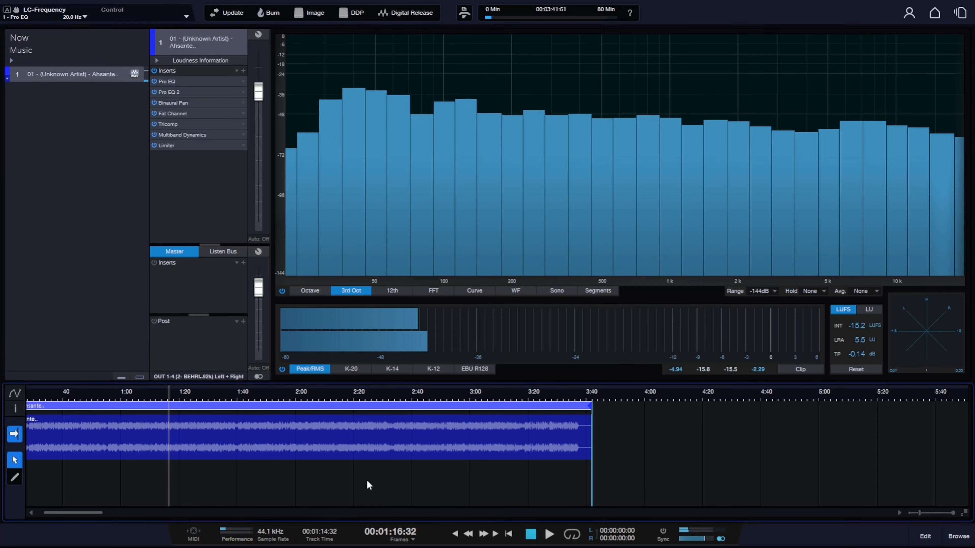
key("space")
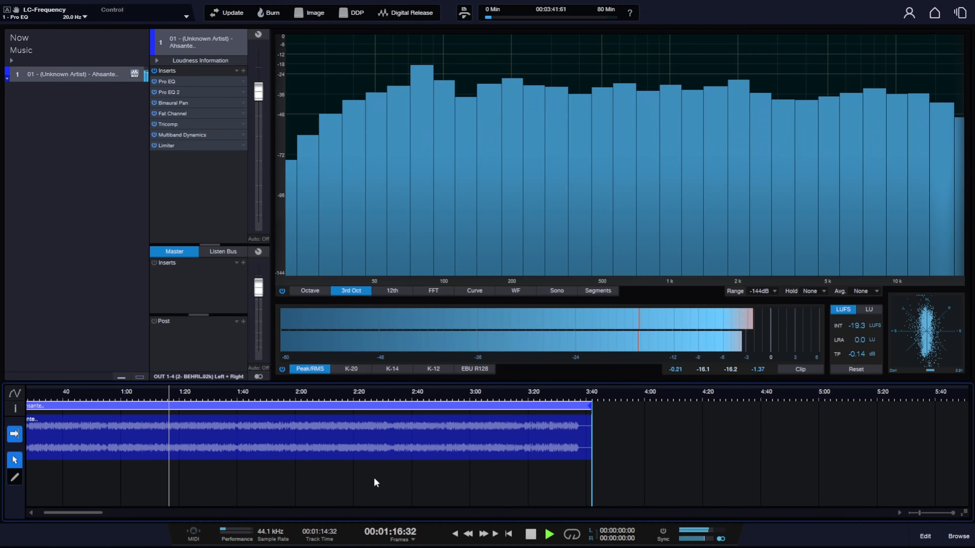
left_click(870, 309)
key("space")
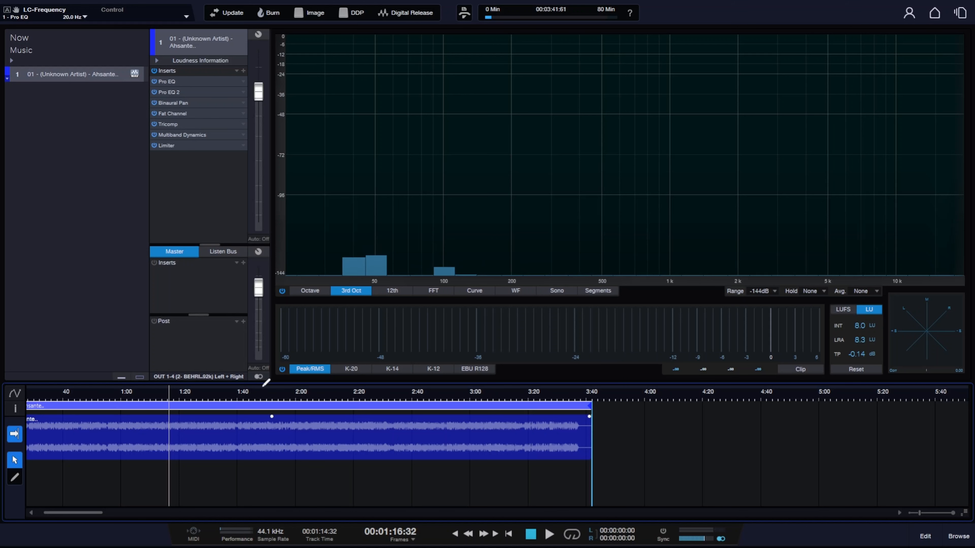
Compare the track before and after mastering by playing it with all its inserts bypassed and re-enabled.
scroll(255, 391, "down", 2)
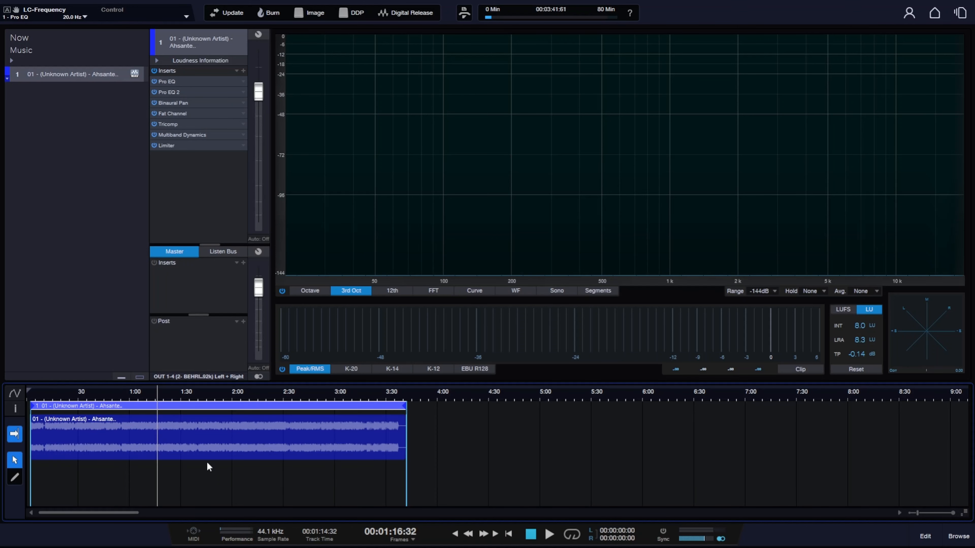
key("space")
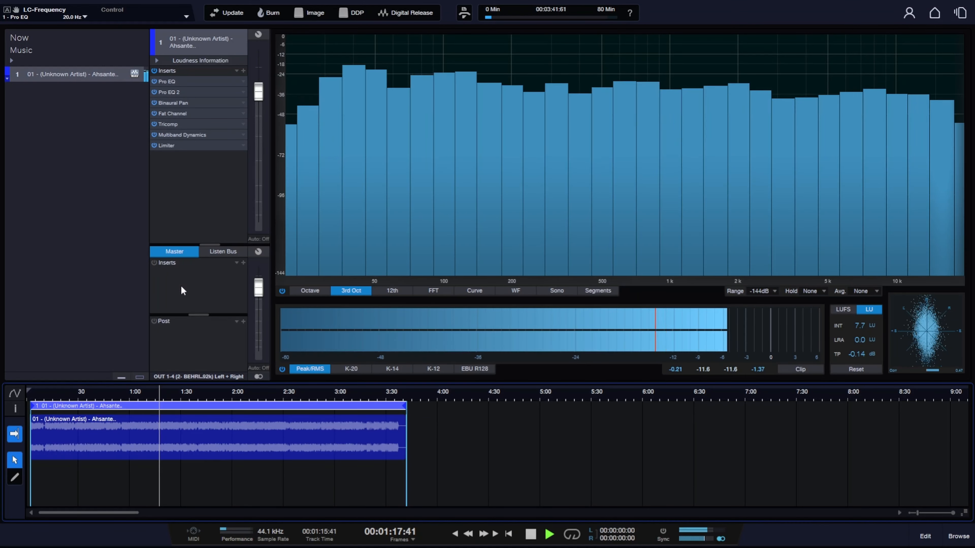
left_click(154, 72)
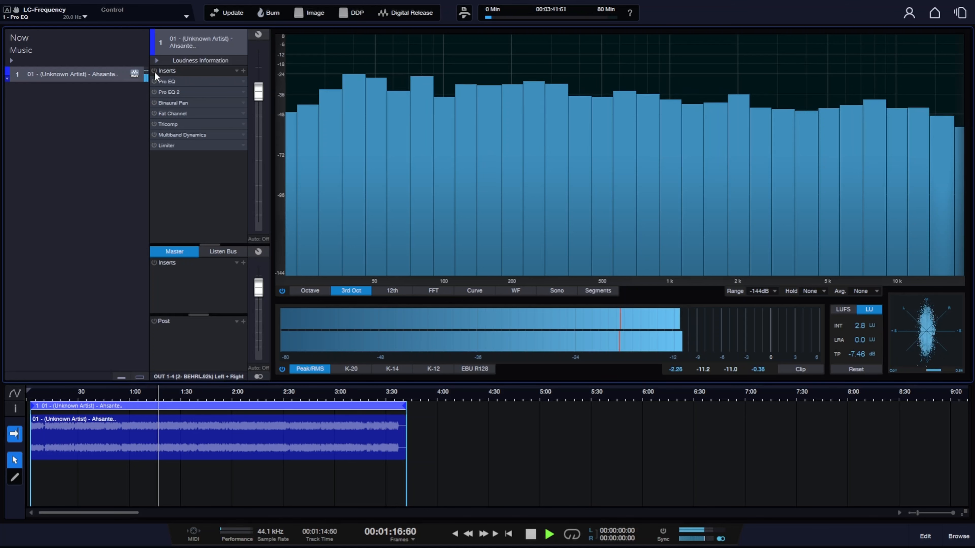
key("space")
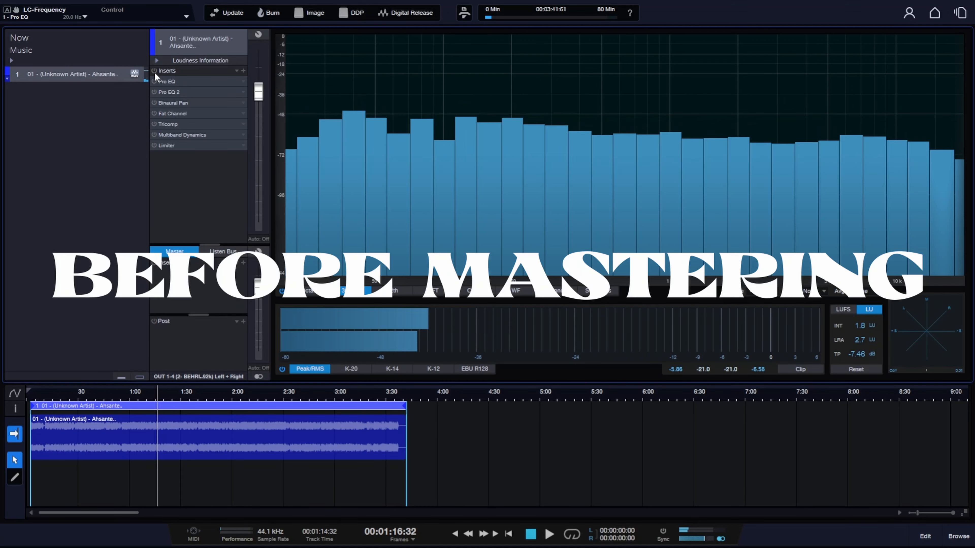
key("space")
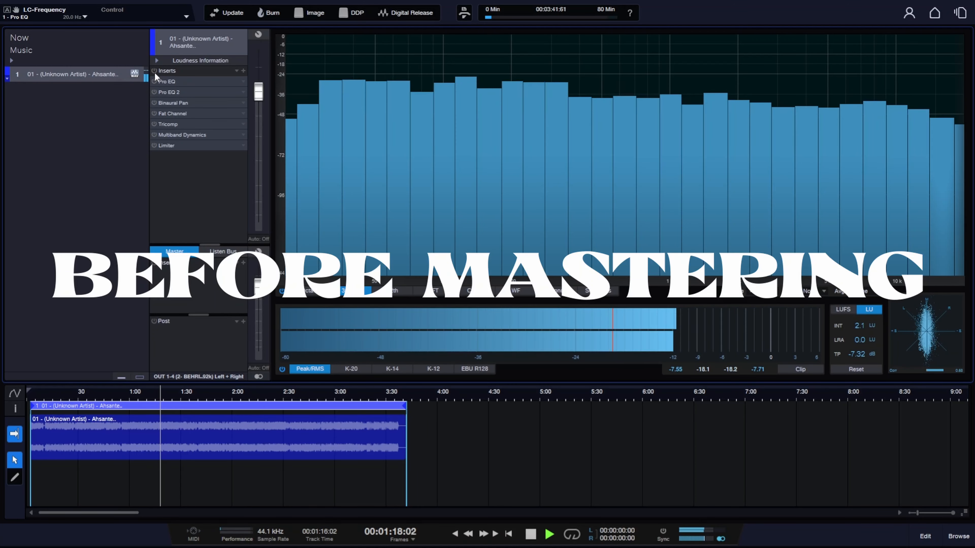
left_click(154, 71)
key("space")
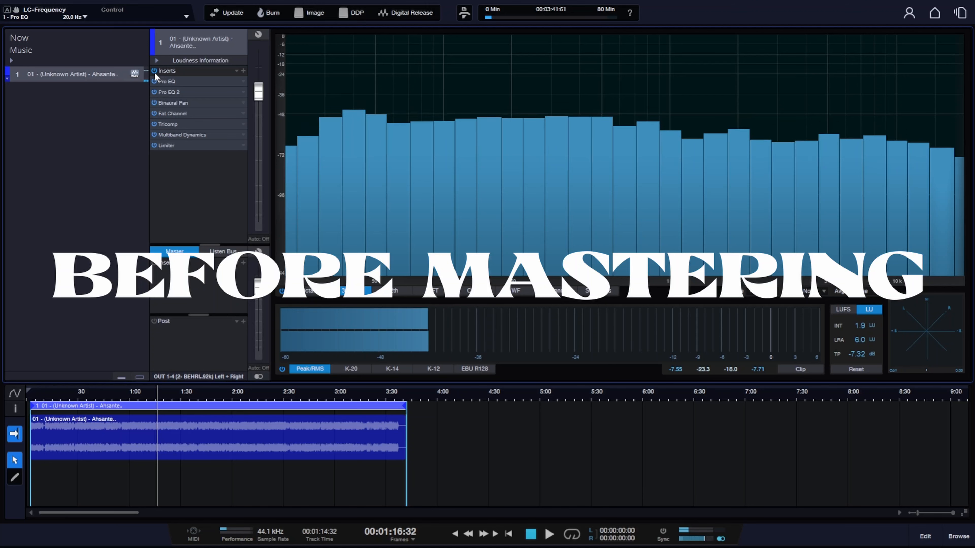
key("space")
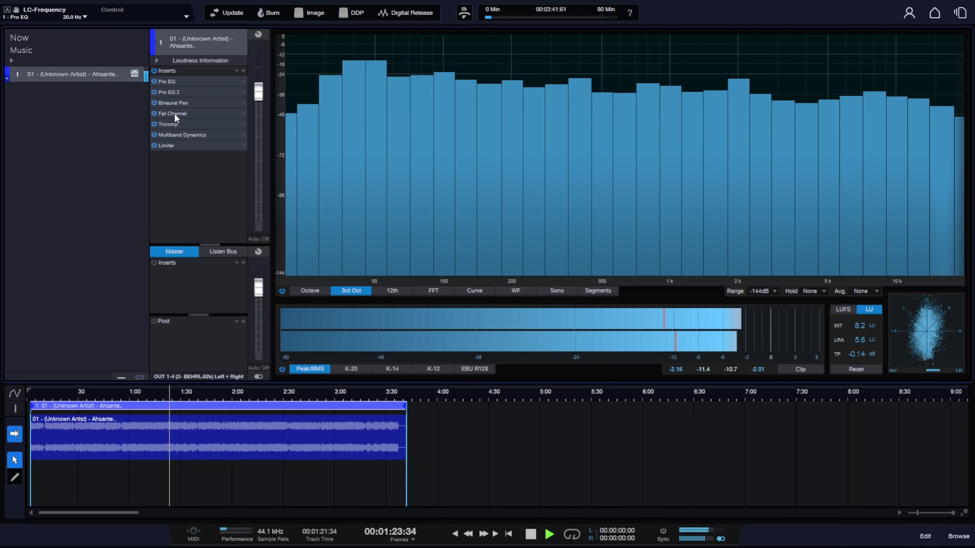
key("space")
Raise the output gain of the track's Tricomp to 1.62 dB during playback, and close its editor.
double_click(172, 124)
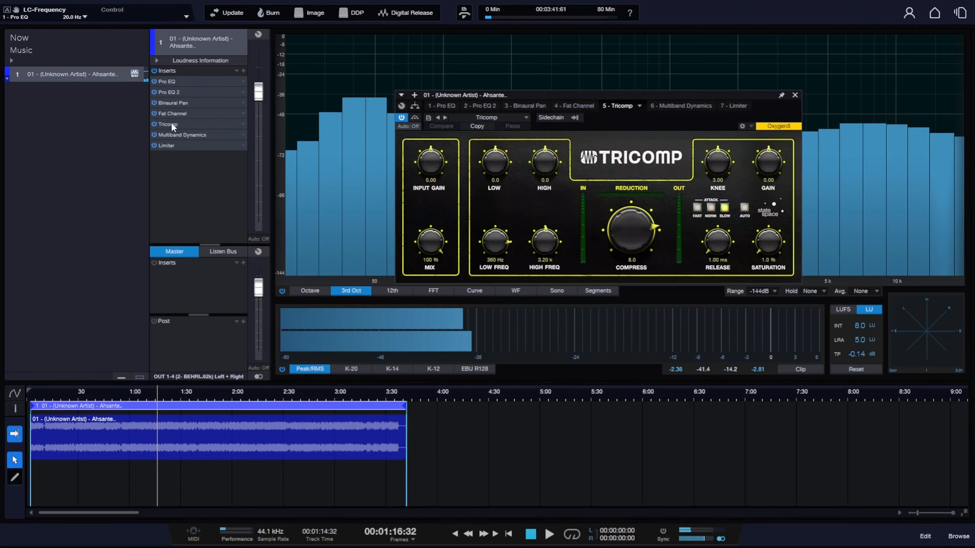
key("space")
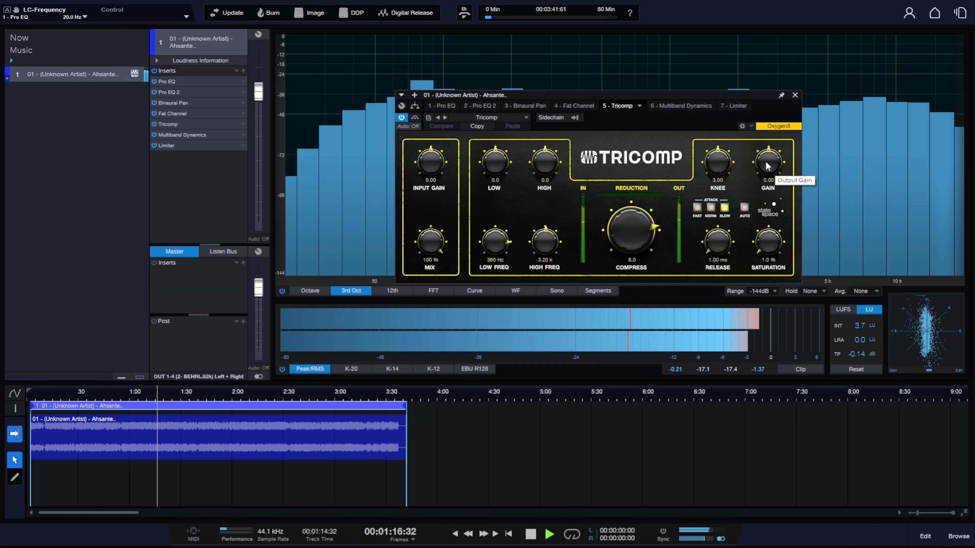
mouse_move(767, 166)
left_mouse_down()
mouse_move(765, 146)
mouse_move(770, 161)
left_mouse_up()
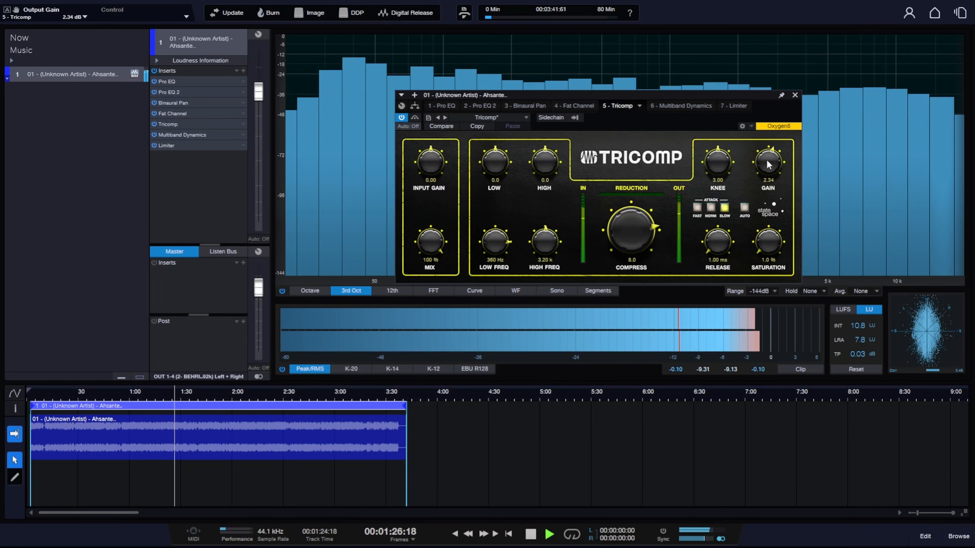
left_click_drag(767, 158, 767, 170)
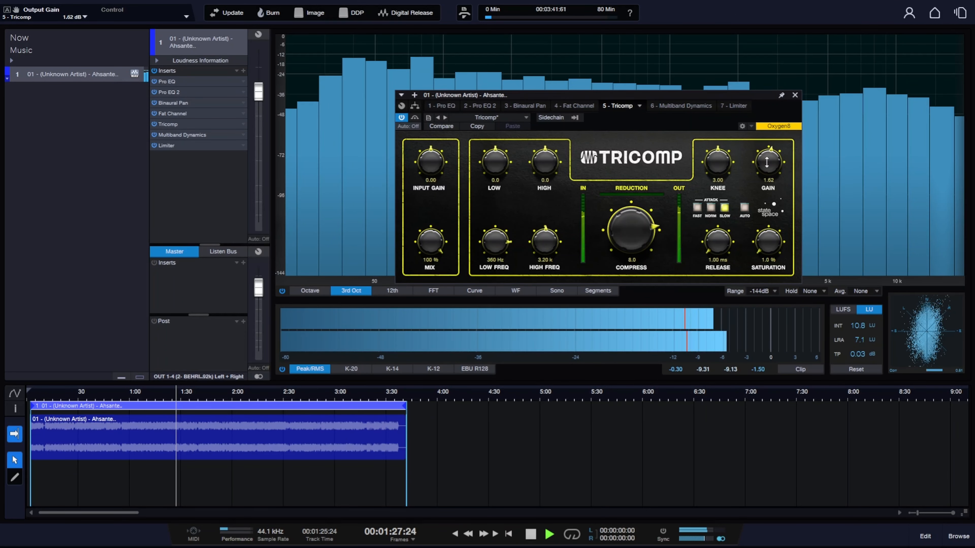
left_click(794, 96)
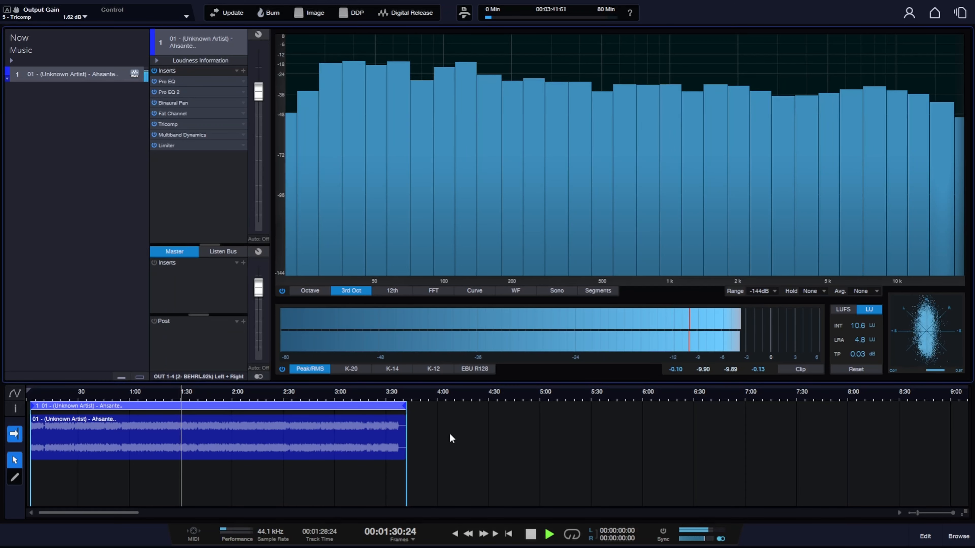
key("space")
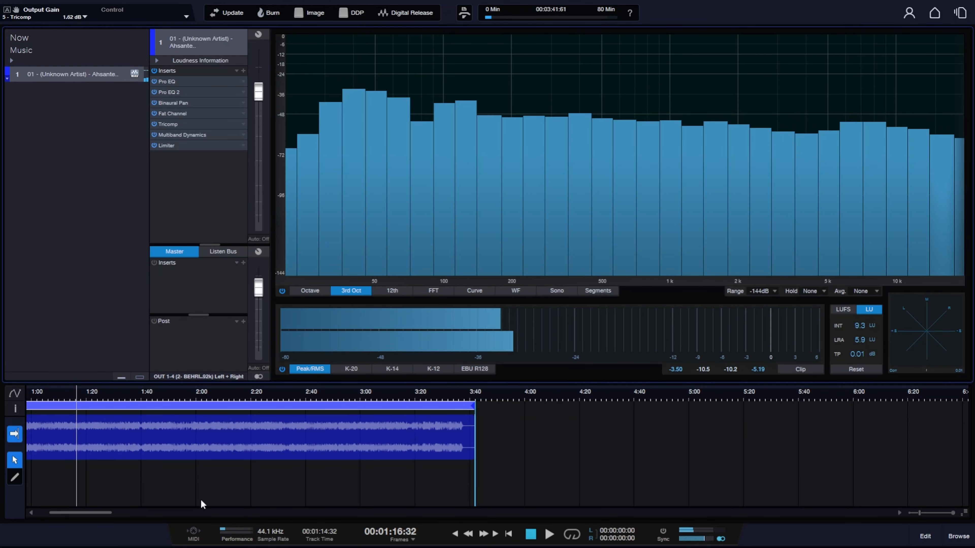
Add Youlean Loudness Meter 2 after the Limiter in the track's inserts and measure the track's loudness during playback.
left_click(244, 72)
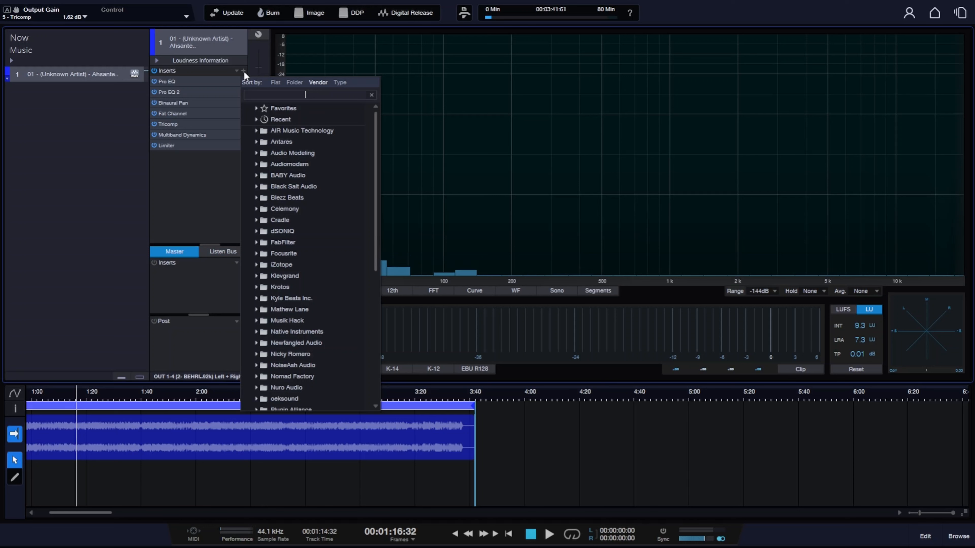
type("you")
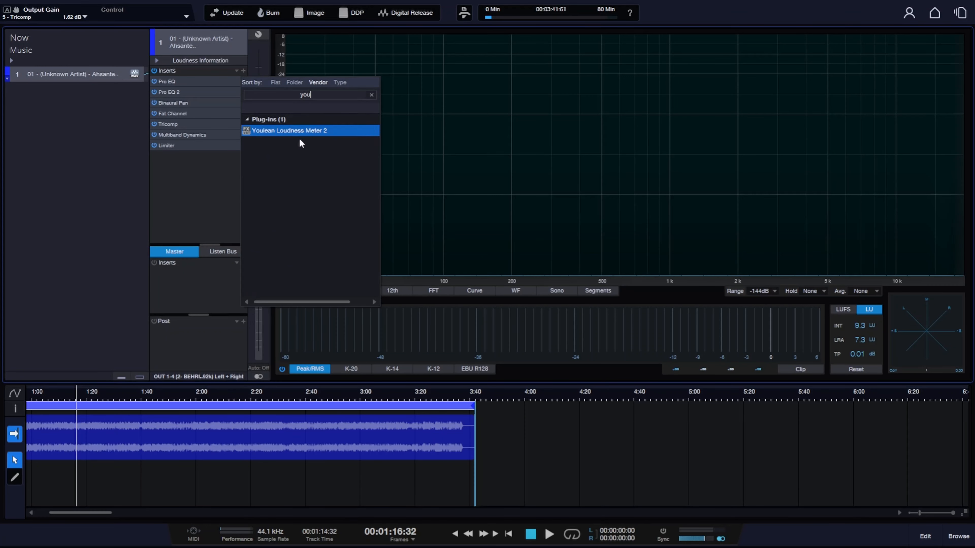
double_click(298, 133)
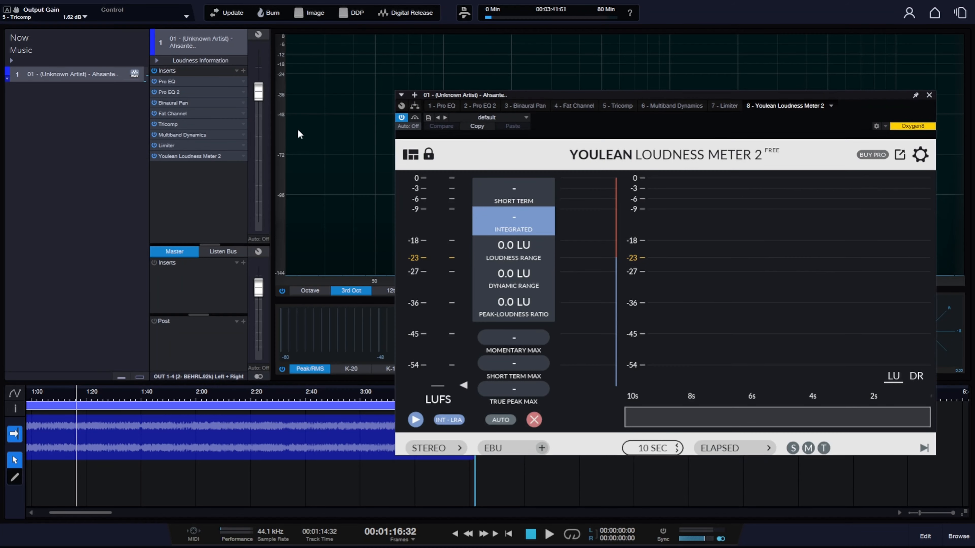
left_click_drag(675, 111, 591, 63)
key("space")
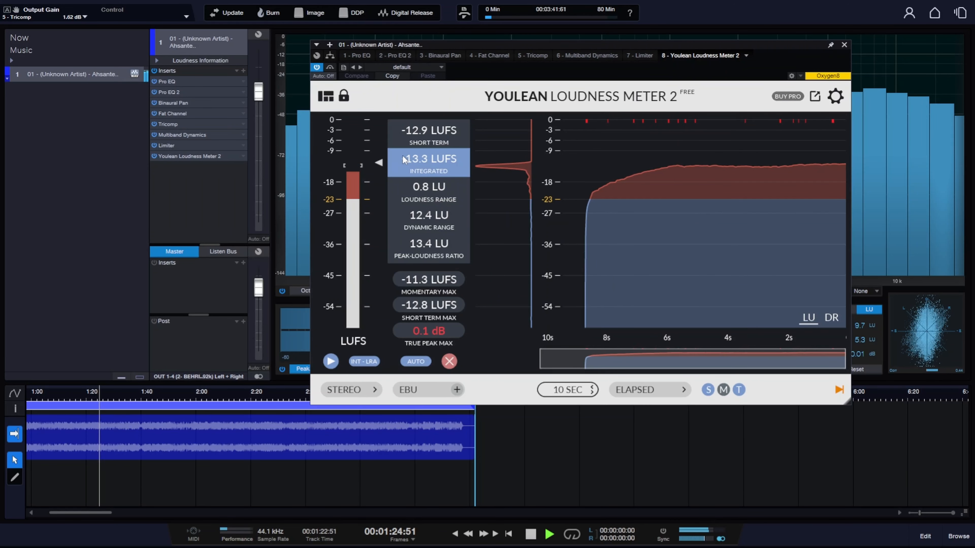
key("space")
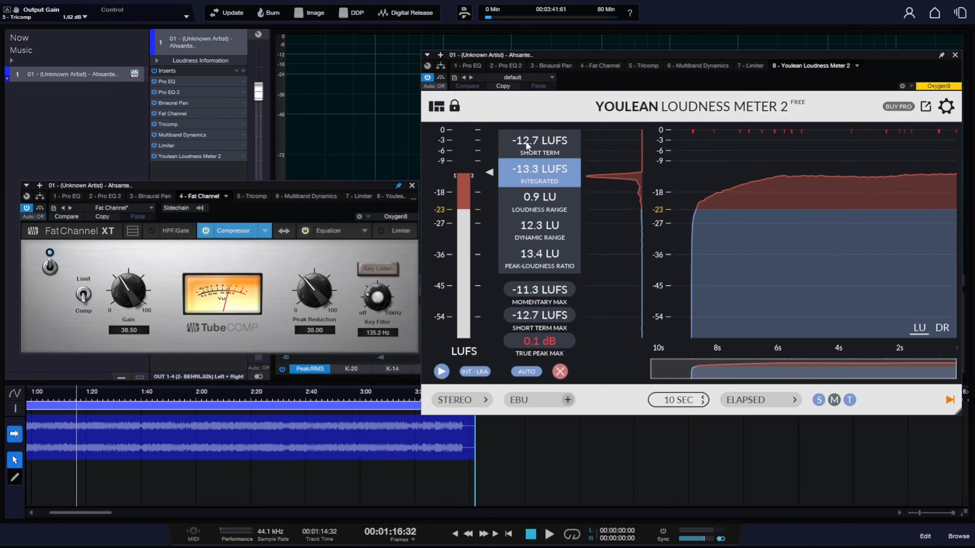
Set the Fat Channel XT TubeComp Gain to 36.00 while monitoring loudness, and close the Youlean meter.
key("space")
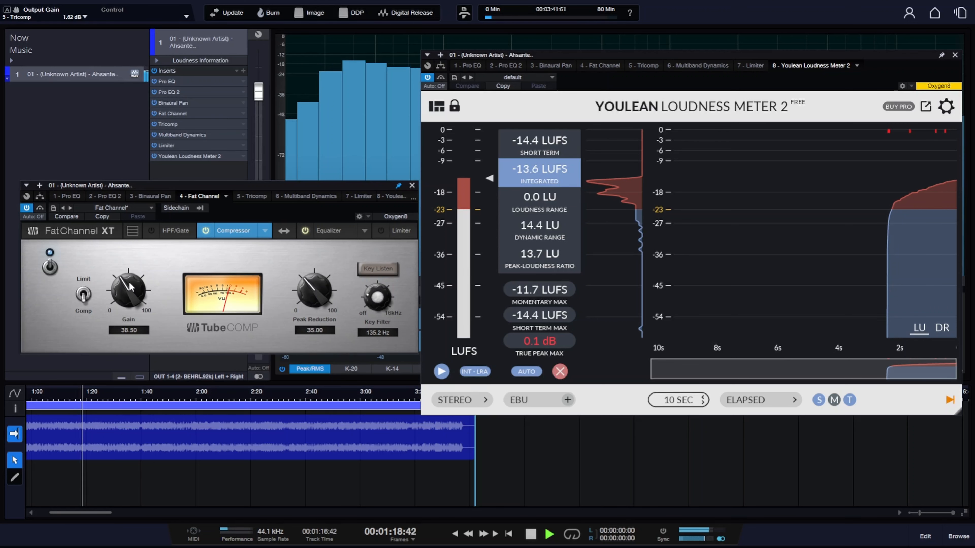
scroll(129, 283, "down", 3)
scroll(128, 281, "up", 8)
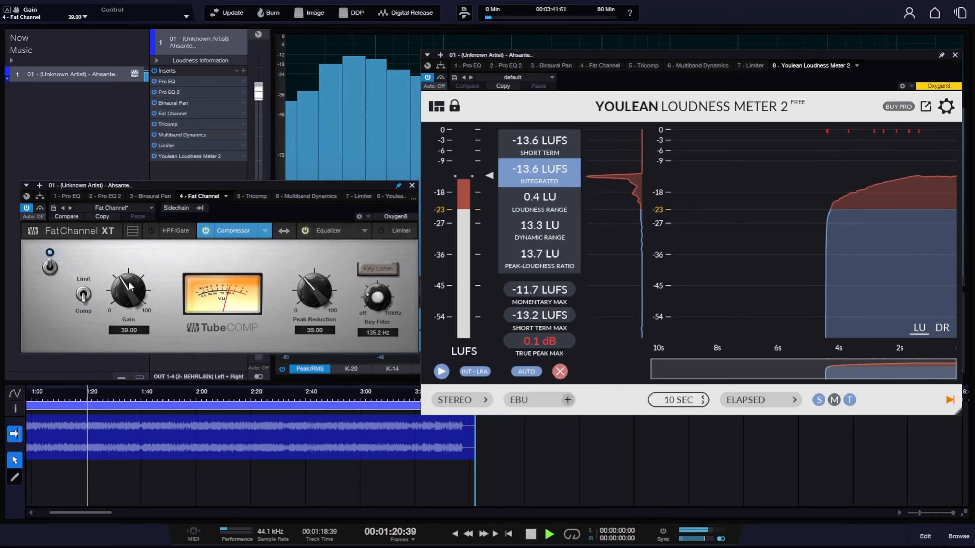
scroll(128, 281, "up", 2)
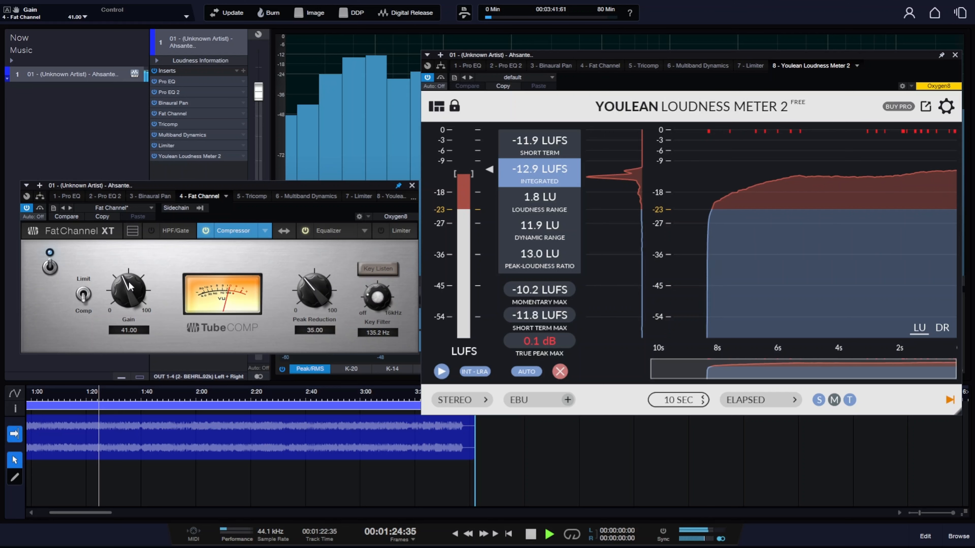
scroll(129, 281, "down", 6)
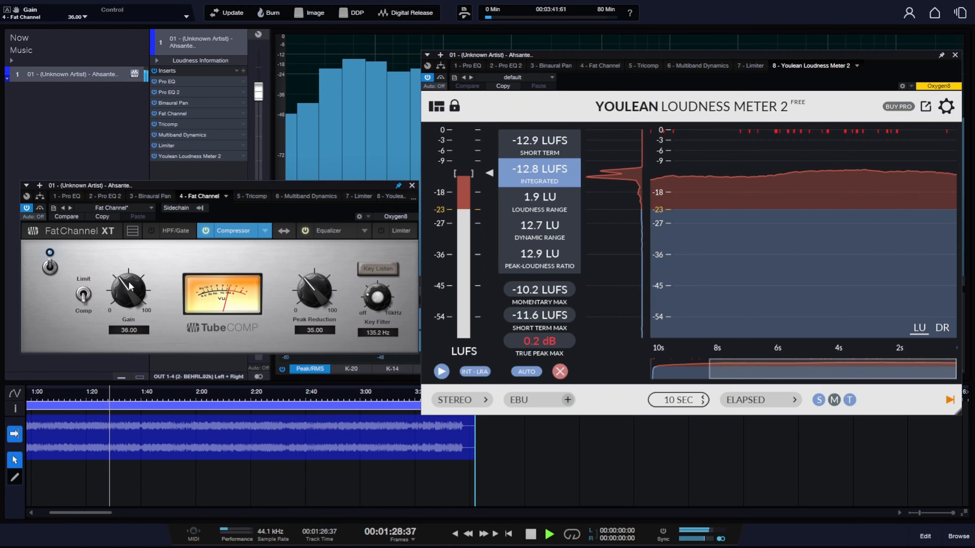
scroll(128, 282, "down", 1)
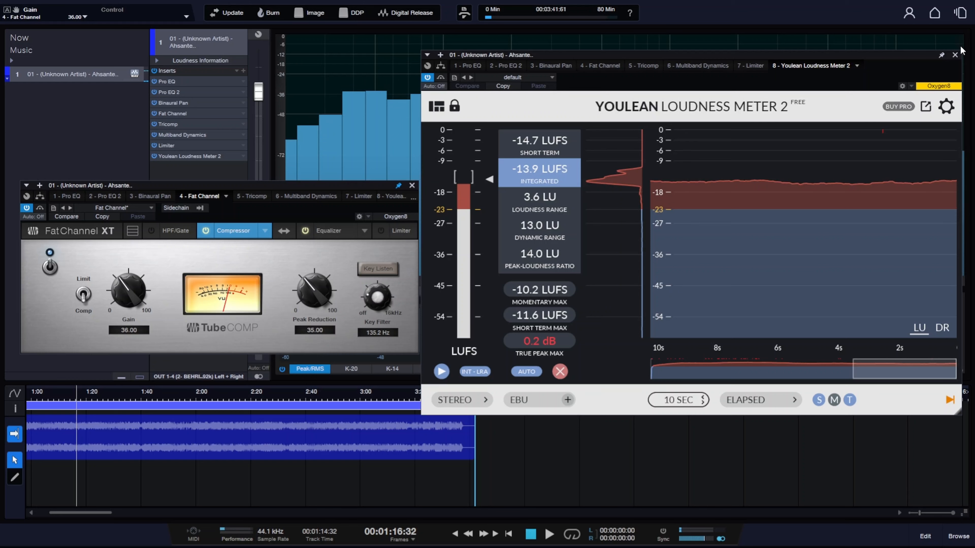
left_click(954, 55)
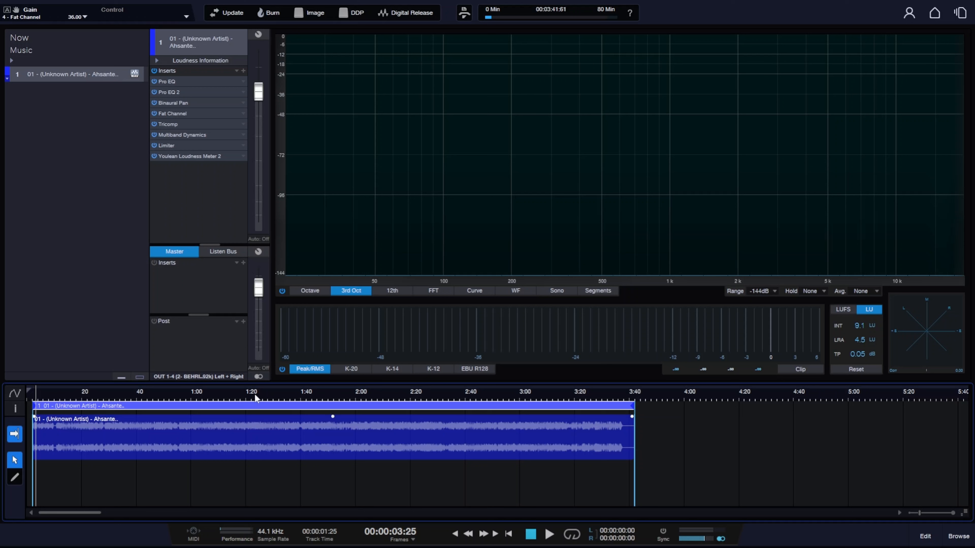
Play the track from about 1:29 and compare the level meter's K-20, K-14 and K-12 scales.
left_click(271, 391)
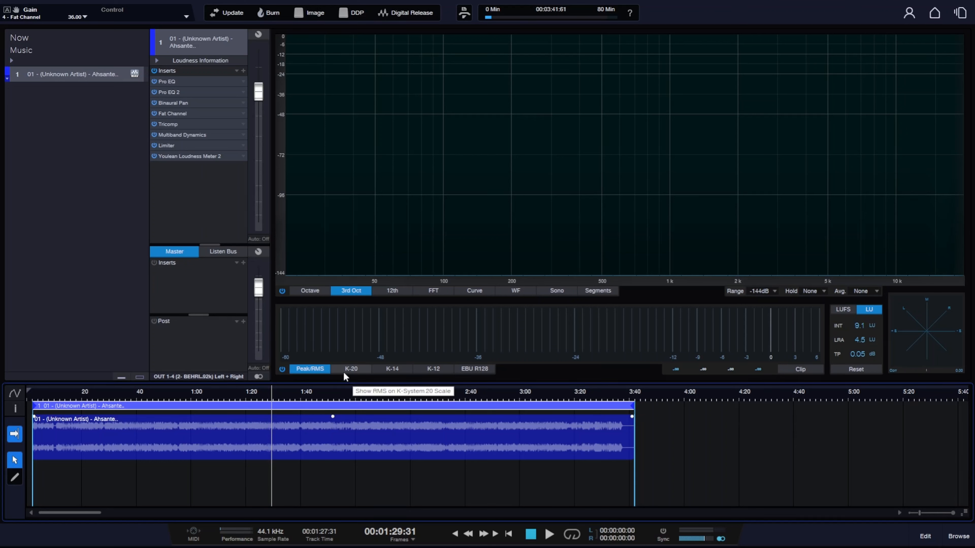
key("space")
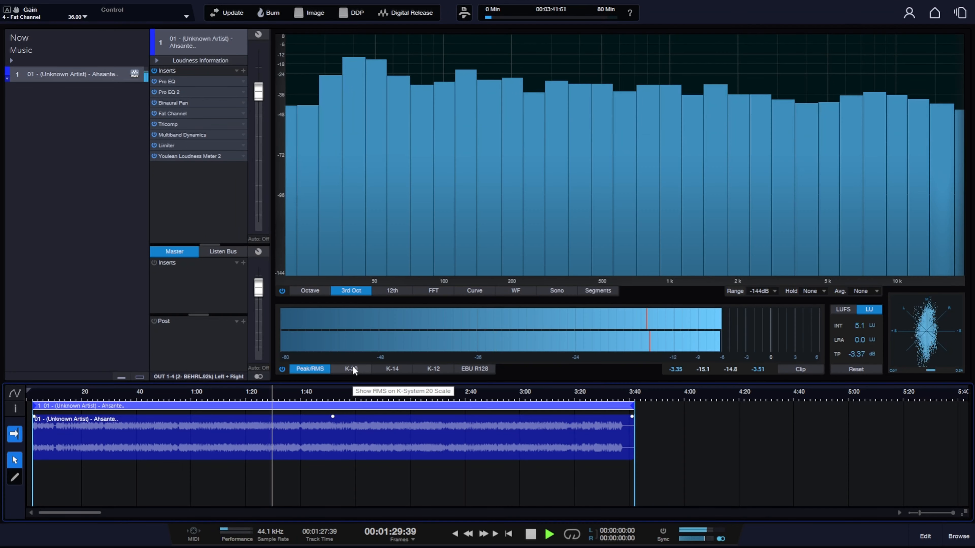
left_click(351, 369)
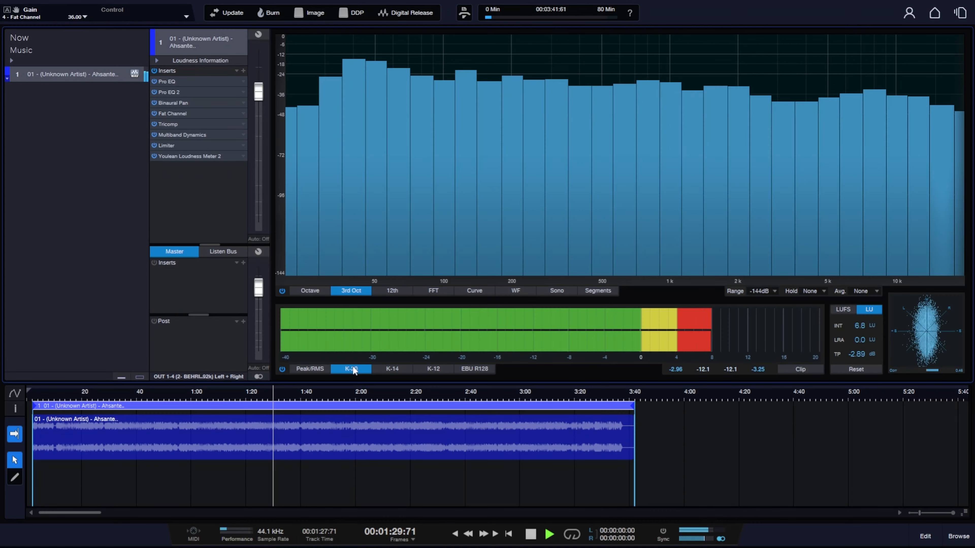
left_click(401, 370)
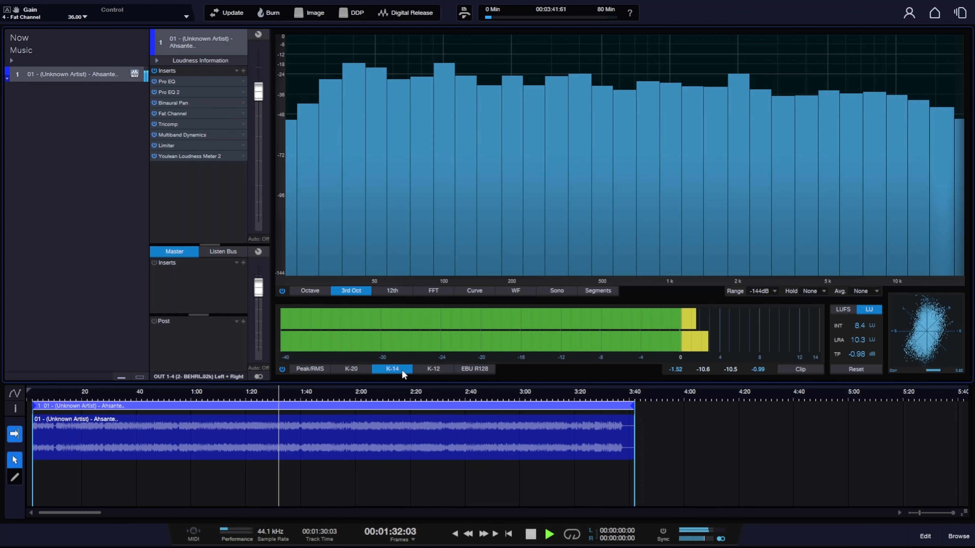
left_click(430, 370)
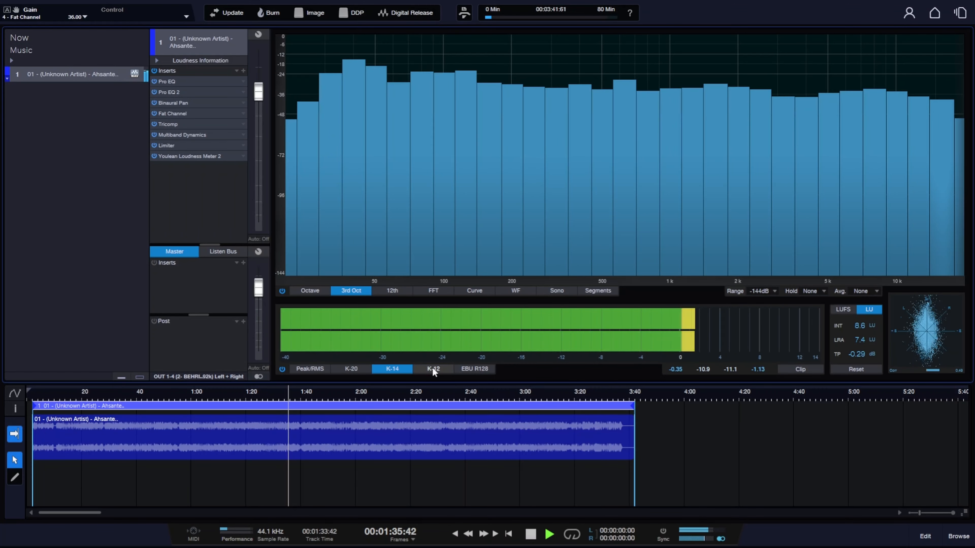